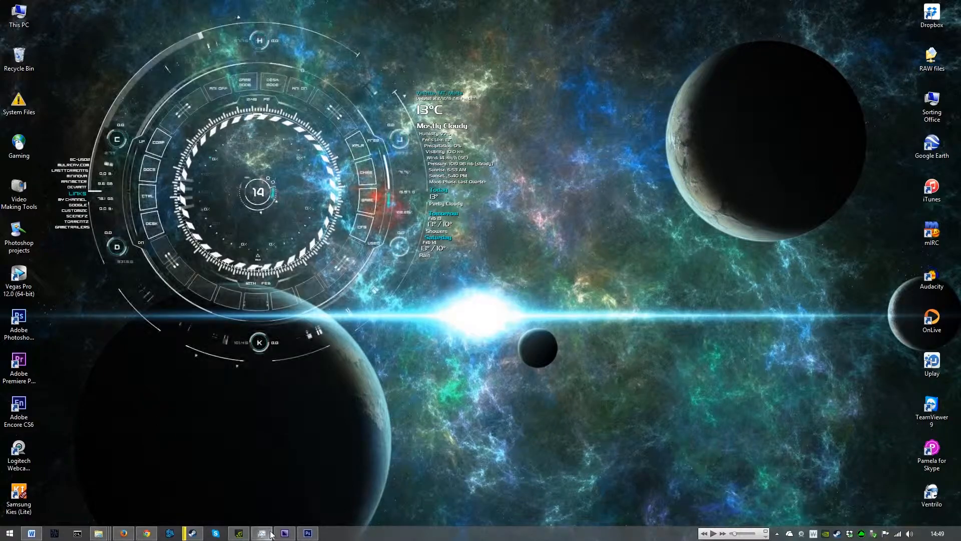
Step: Create a new project in Adobe Premiere Pro, overwriting the existing Untitled project, with My Preset for a sequence named Outro 2
left_click(22, 370)
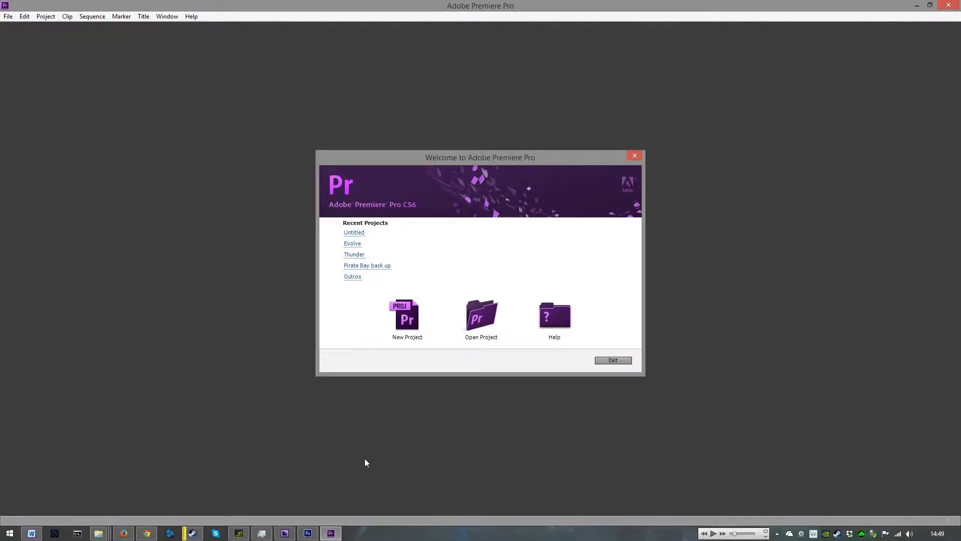
left_click(407, 318)
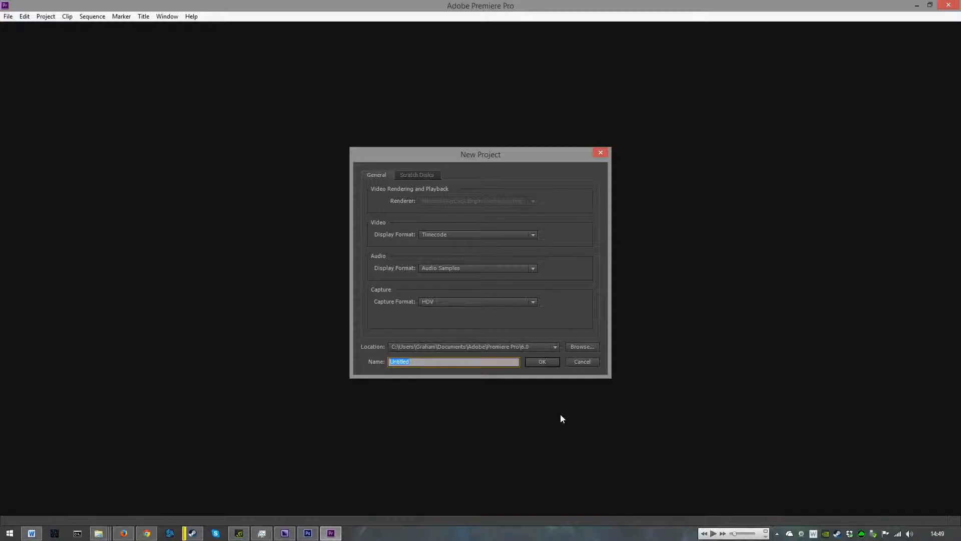
left_click(547, 363)
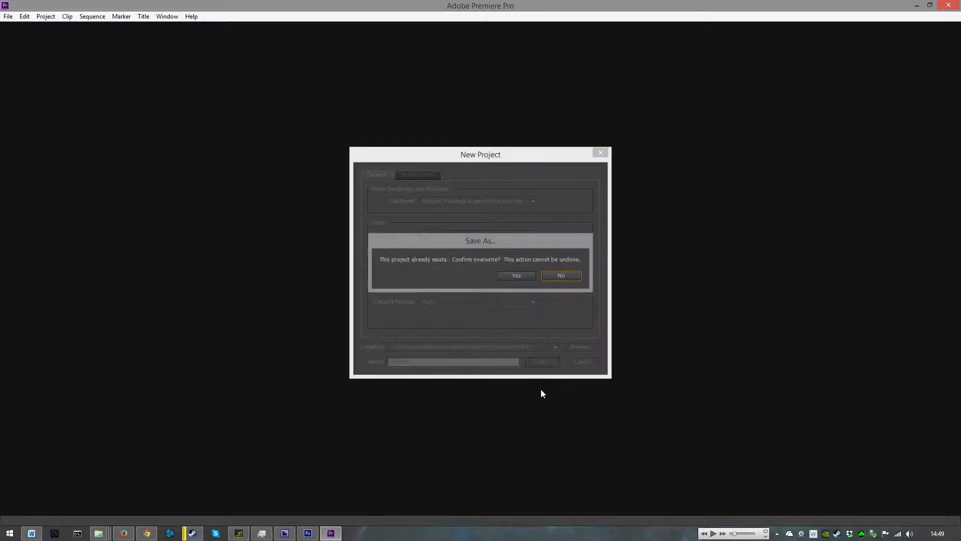
left_click(528, 274)
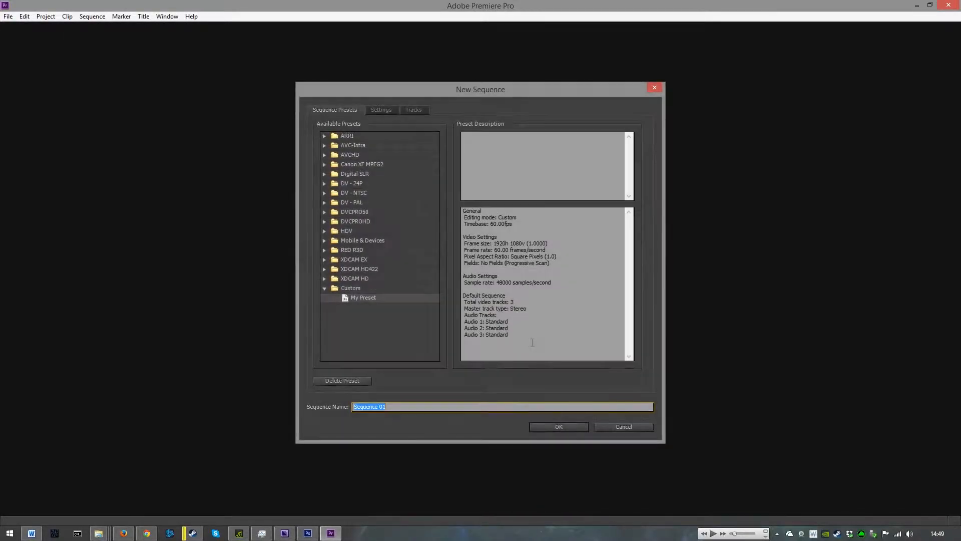
type("Outro 2")
left_click(567, 426)
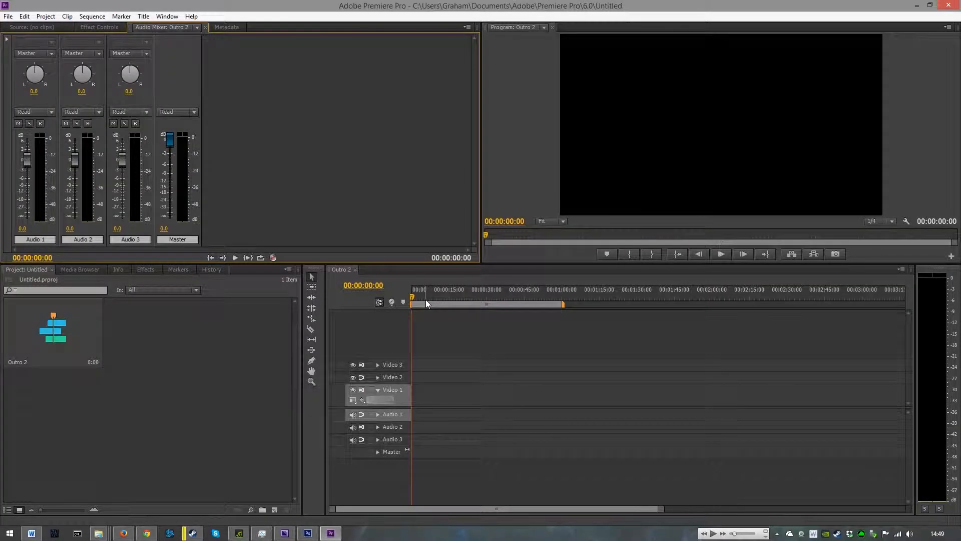
Step: Open the media import dialog for the project
left_click(8, 17)
left_click(60, 223)
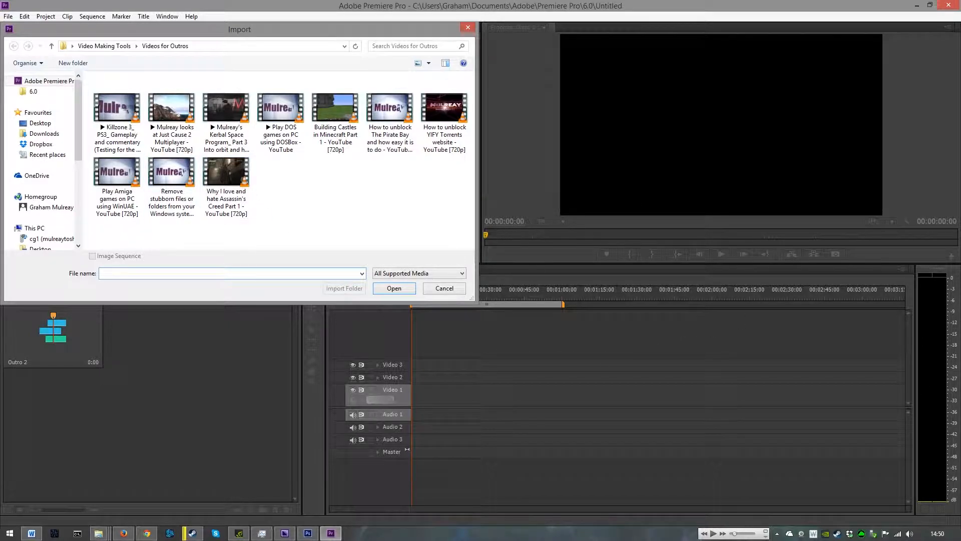
Step: Review the video pairings in the Video links Word document and the Gaming and How-Tos placeholders in the Photoshop outro background
key("alt+Tab")
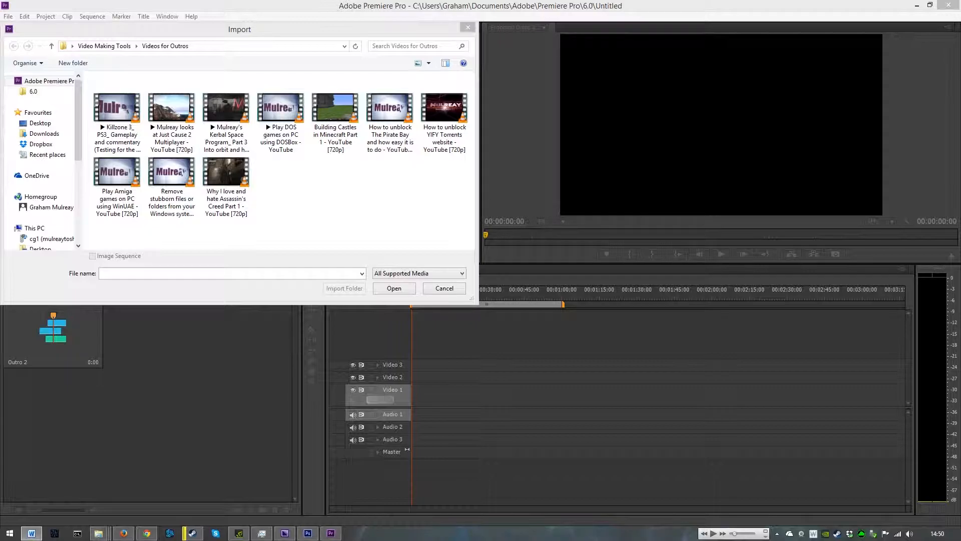
left_click_drag(960, 62, 687, 77)
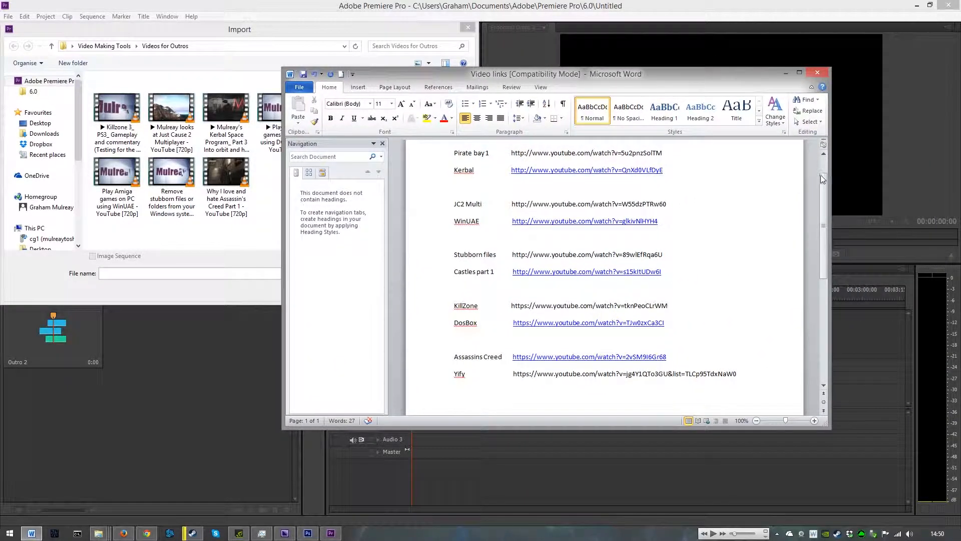
mouse_move(822, 212)
left_mouse_down()
mouse_move(824, 197)
mouse_move(824, 223)
mouse_move(824, 181)
mouse_move(822, 215)
mouse_move(824, 207)
left_mouse_up()
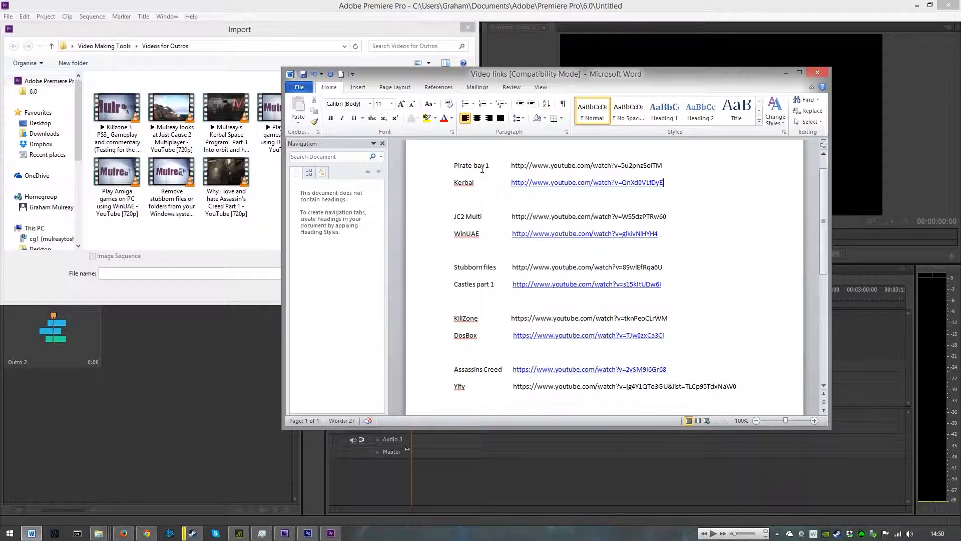
left_click(308, 533)
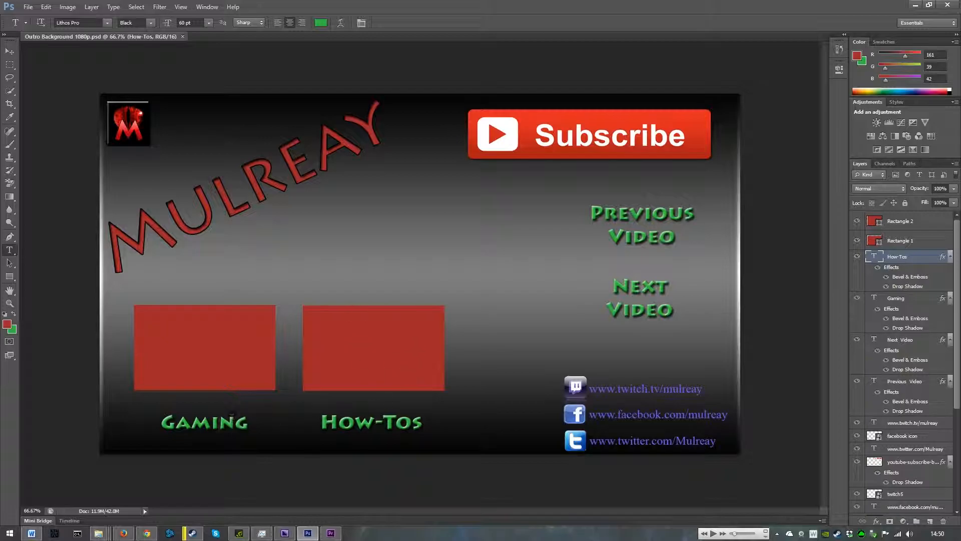
left_click(916, 5)
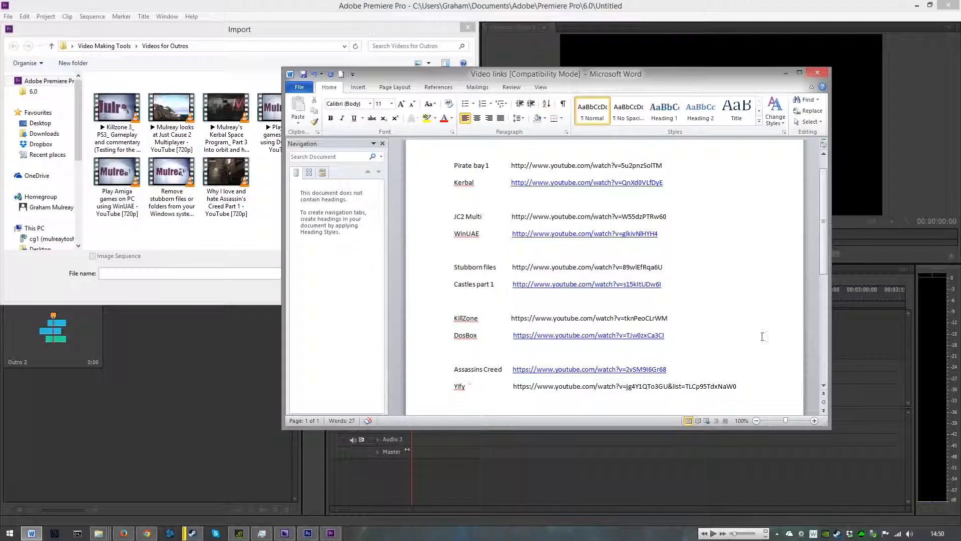
left_click(786, 74)
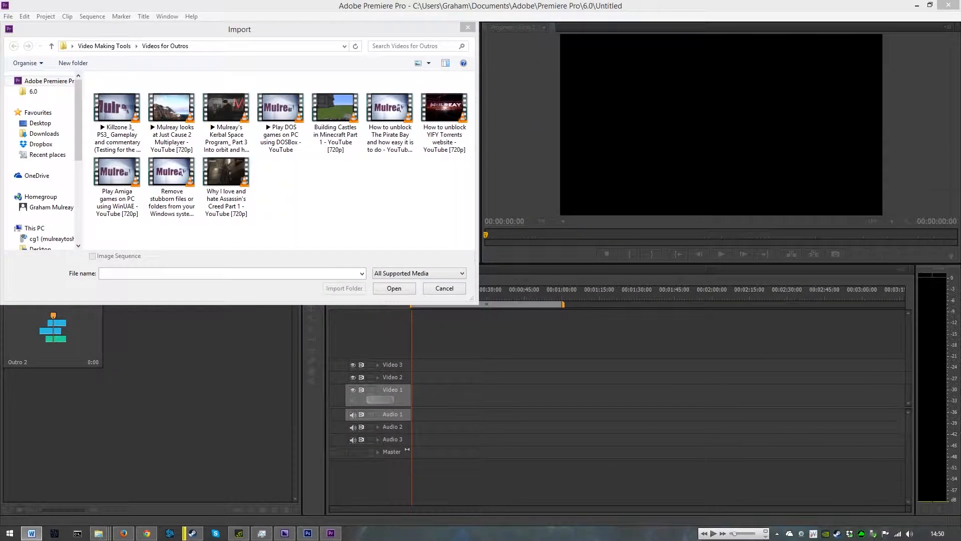
left_click_drag(411, 34, 559, 65)
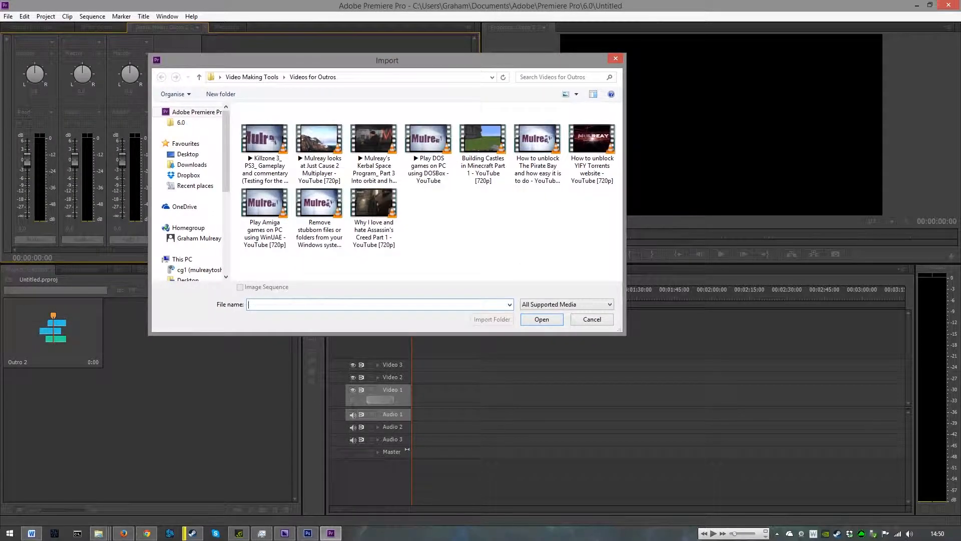
left_click_drag(960, 45, 592, 80)
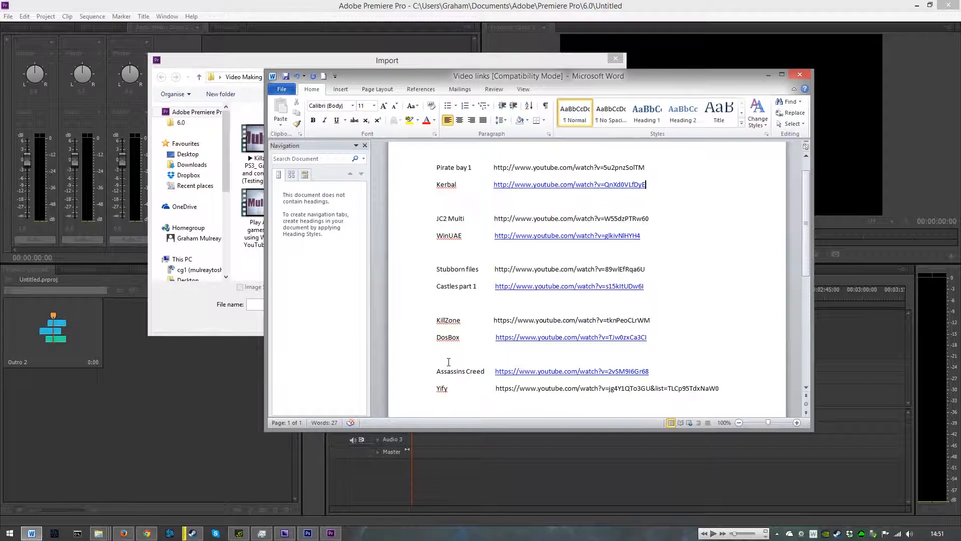
left_click_drag(652, 77, 960, 104)
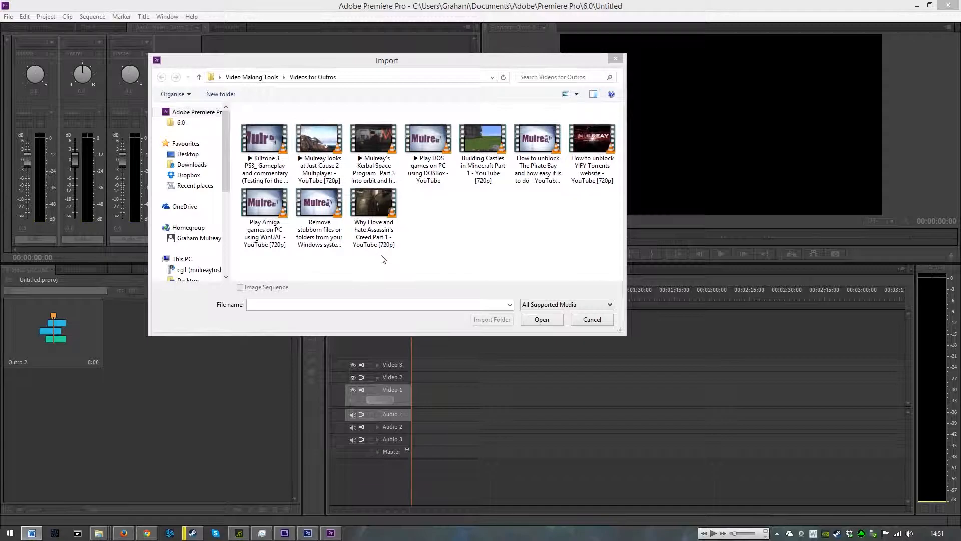
Step: Import the Why I love and hate Assassin's Creed Part 1 and How to unblock YIFY Torrents website videos together
left_click(374, 211)
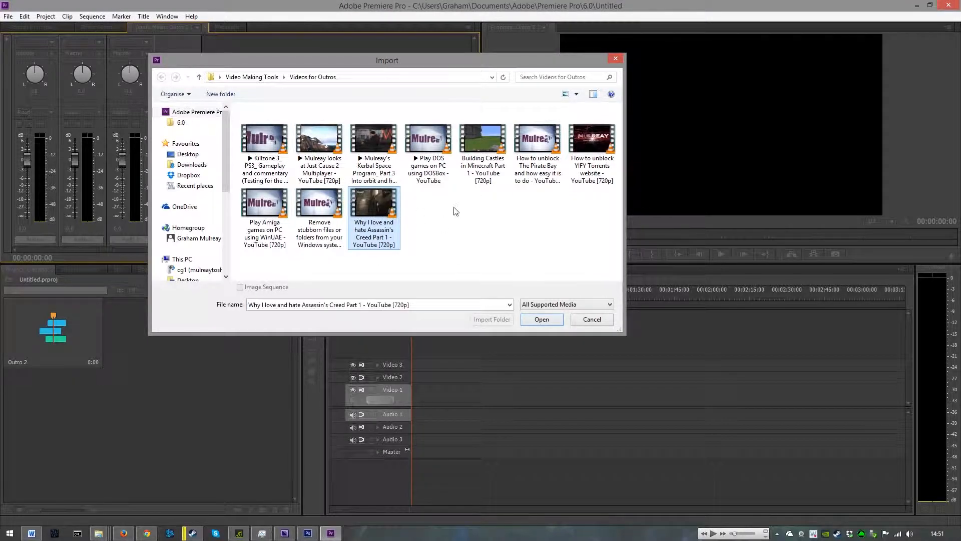
left_click(591, 150, "ctrl")
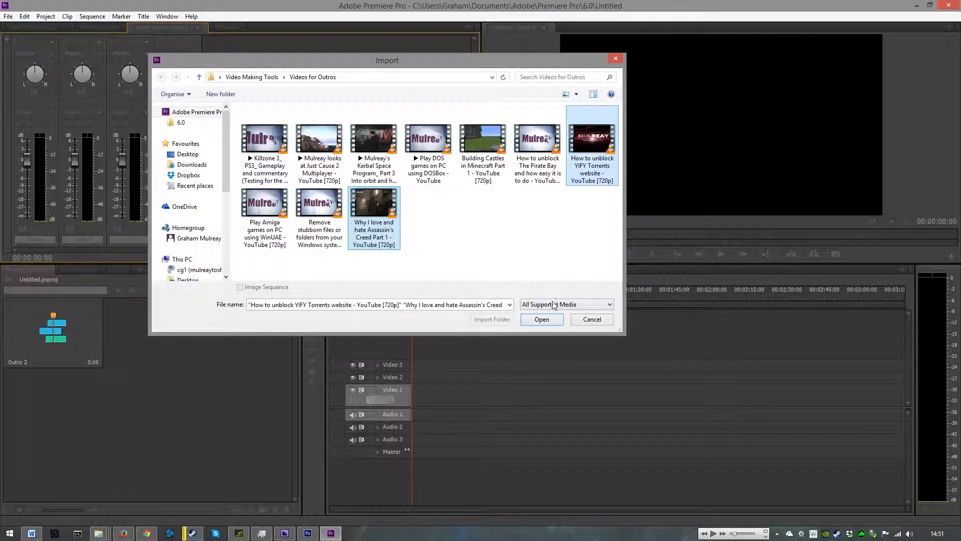
left_click(542, 320)
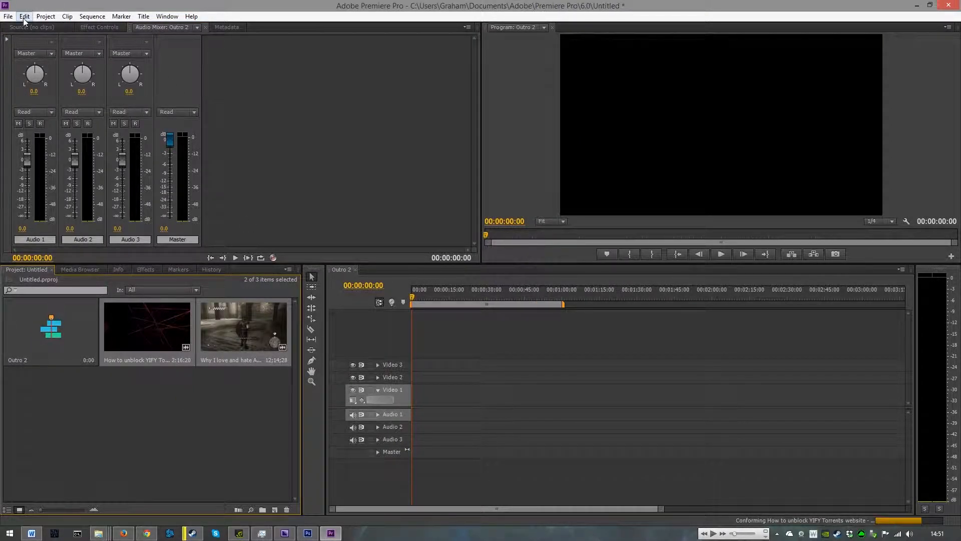
Step: Reopen the media import dialog and go to the Desktop folder
left_click(8, 16)
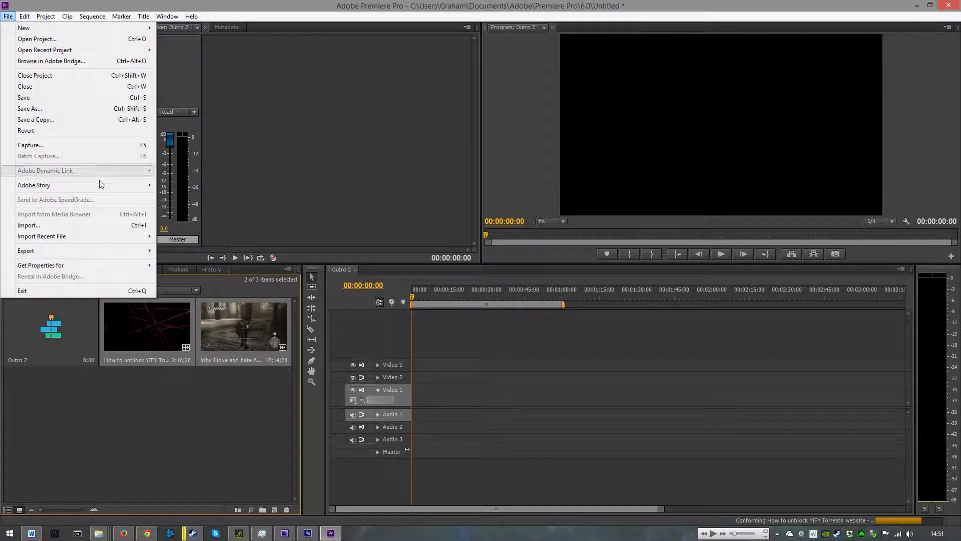
left_click(103, 224)
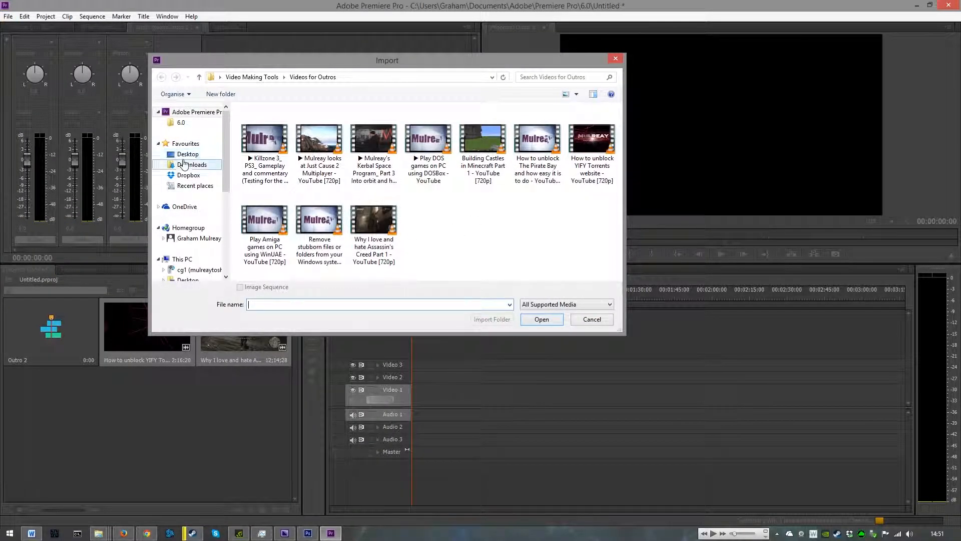
left_click(188, 154)
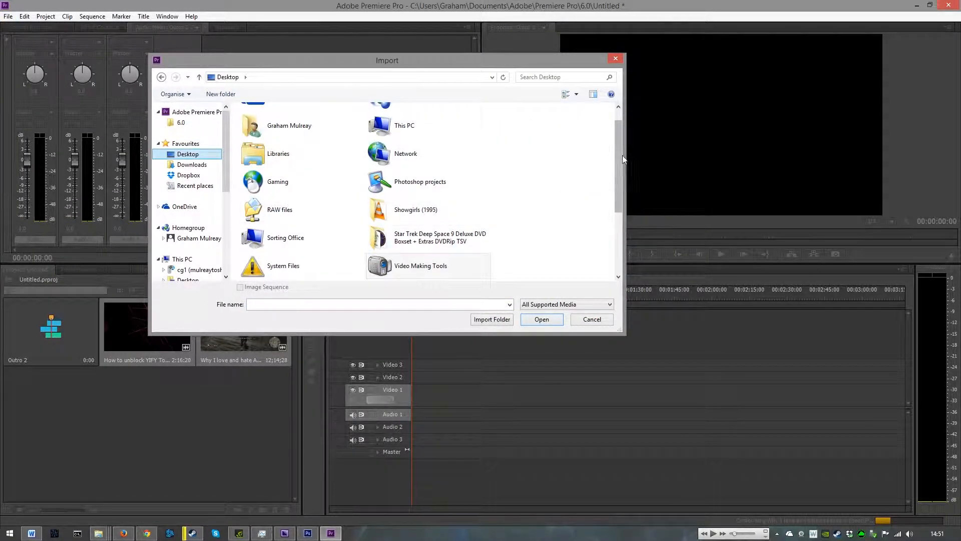
double_click(410, 265)
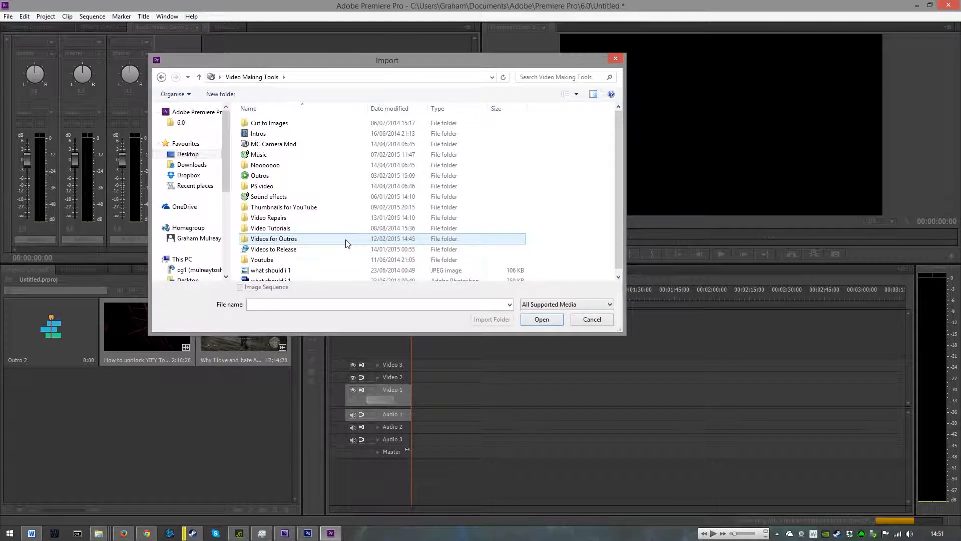
double_click(315, 260)
scroll(379, 204, "down", 1)
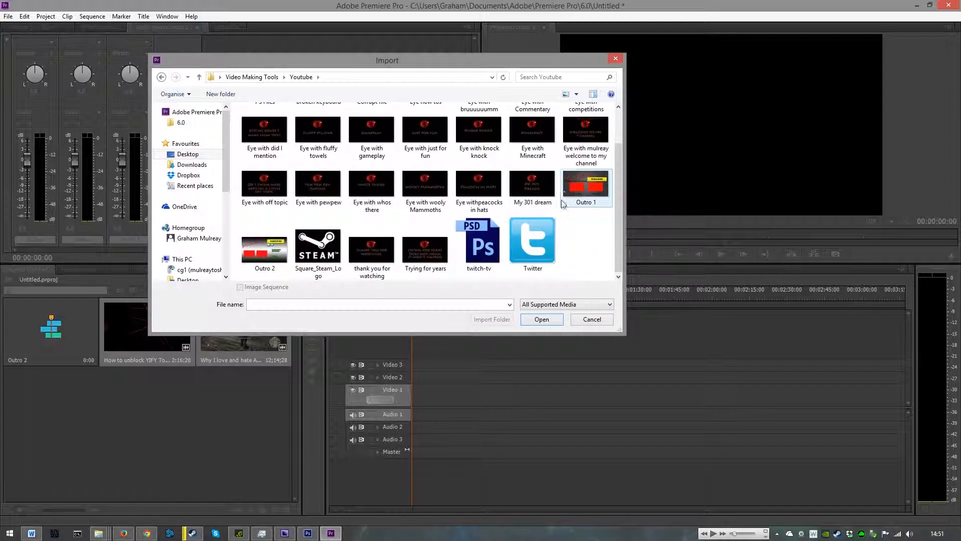
scroll(533, 240, "up", 1)
left_click(161, 78)
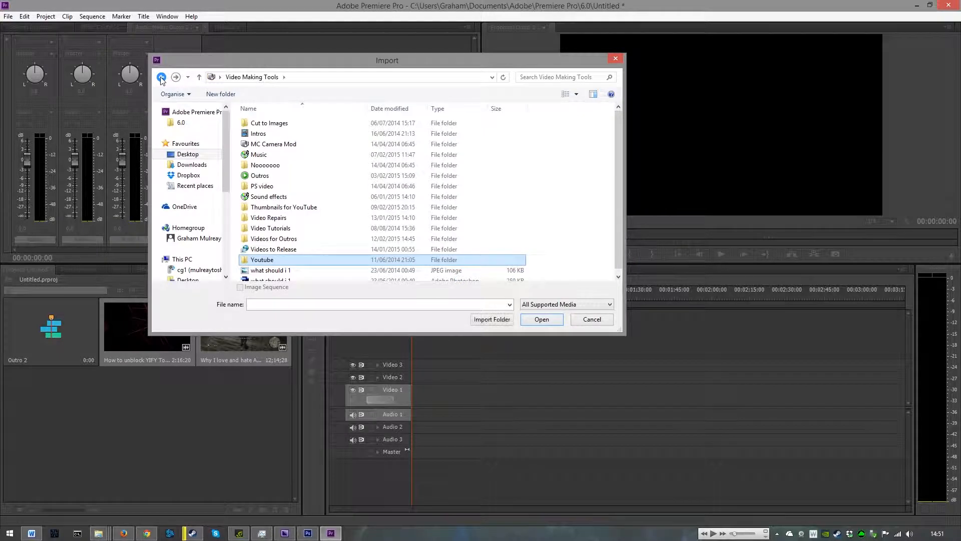
left_click(162, 78)
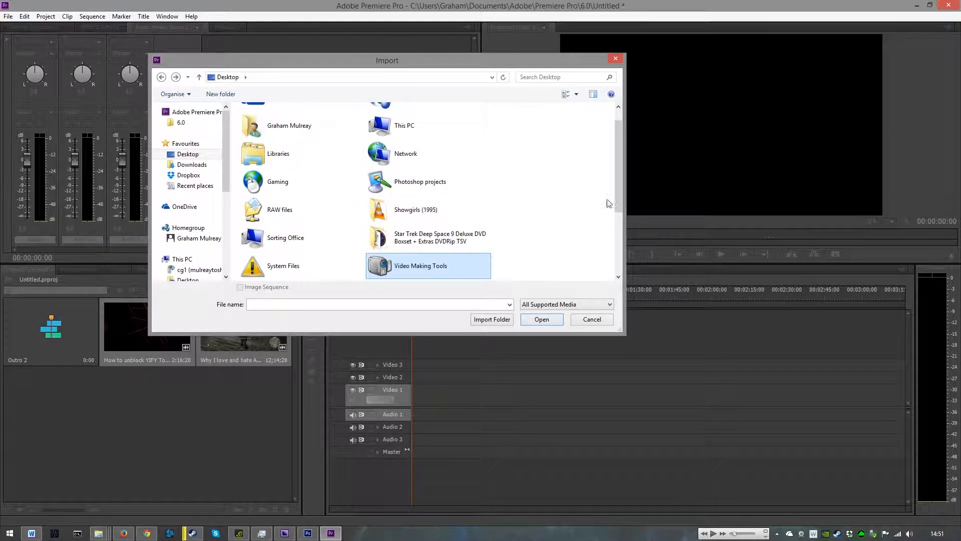
Step: Import the Outro Background 1080p JPEG from the Youtube folder inside Photoshop projects
double_click(404, 185)
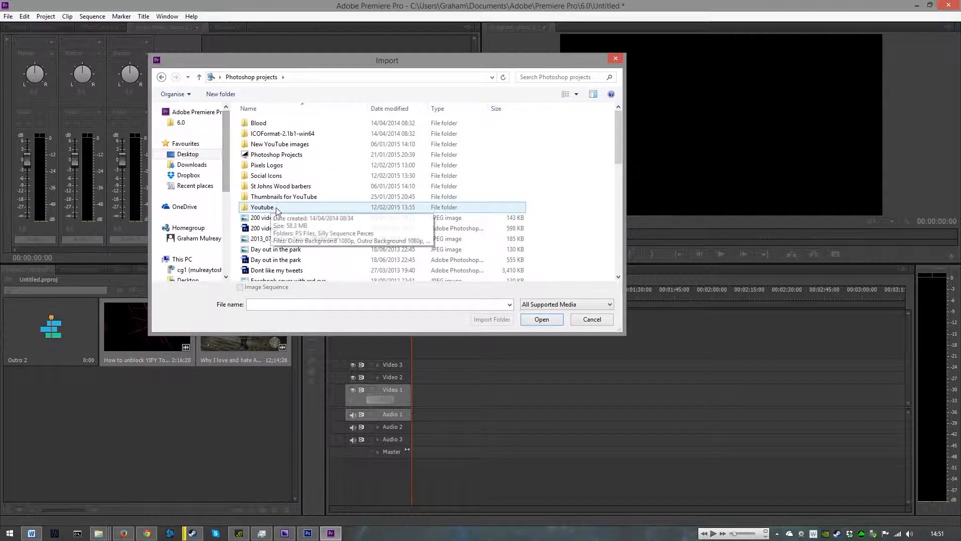
double_click(278, 211)
left_click(372, 142)
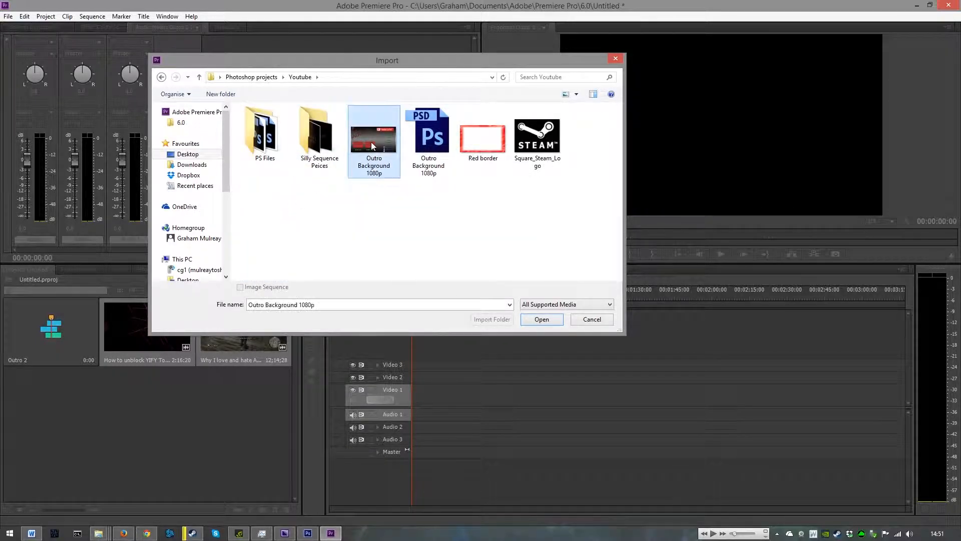
left_click(541, 319)
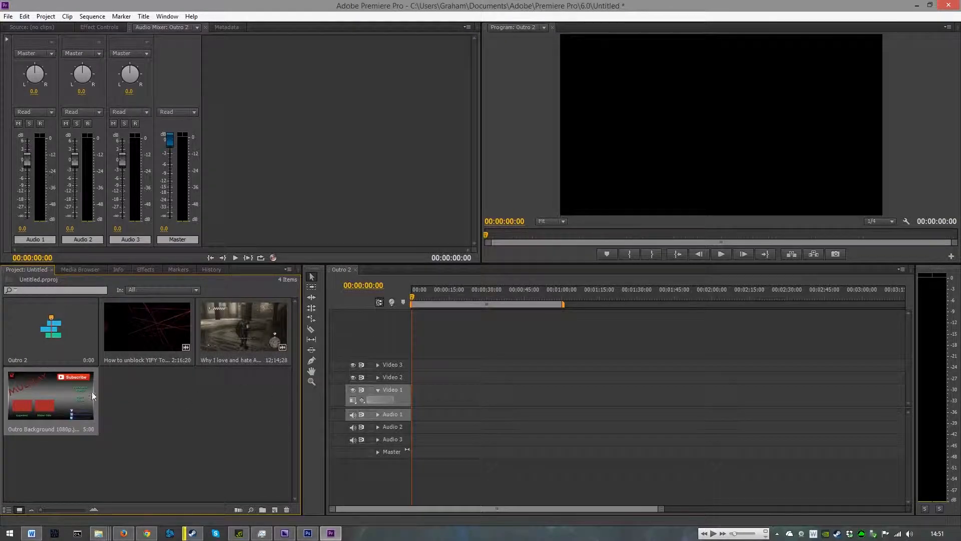
Step: Place the Outro Background 1080p image at the start of Video 1 and adjust its duration to 13:09
left_click_drag(44, 390, 419, 397)
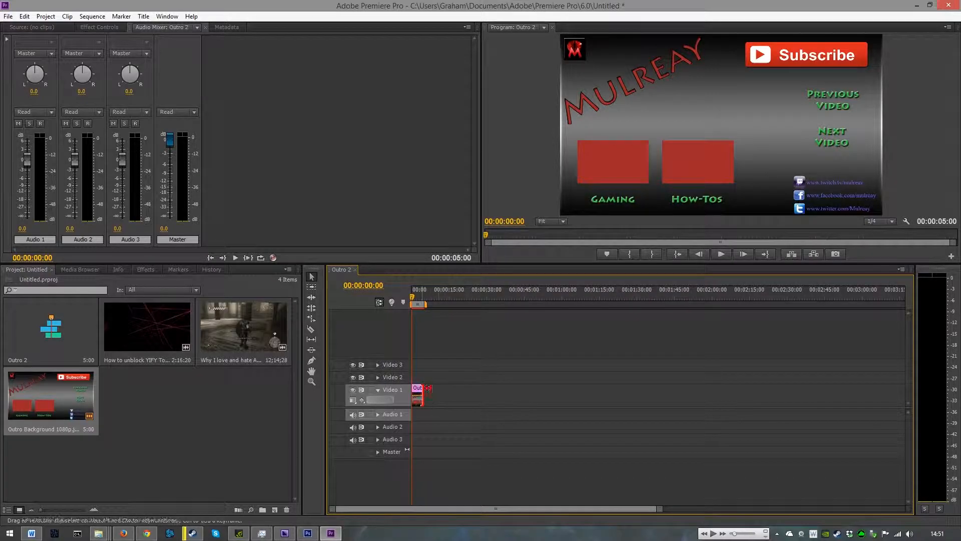
left_click_drag(428, 396, 450, 398)
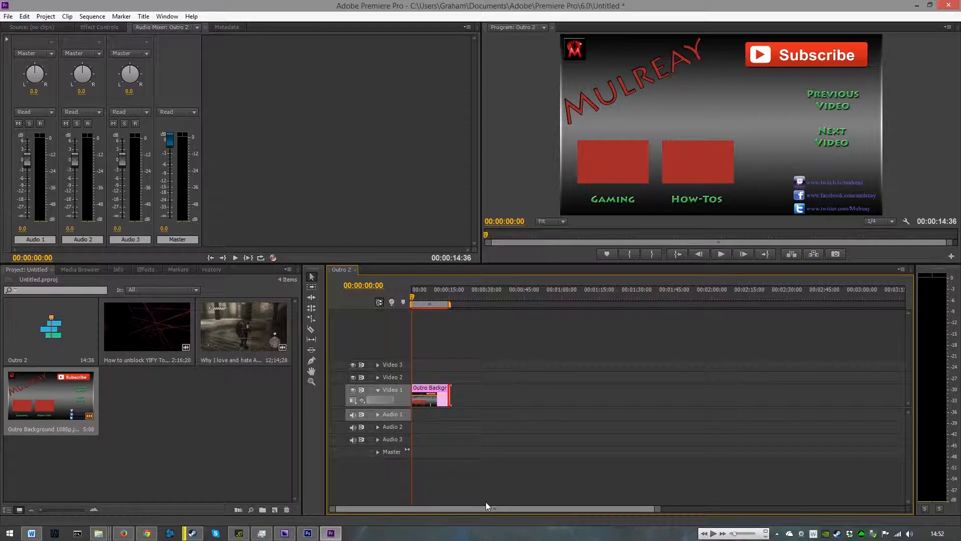
left_click_drag(332, 508, 429, 516)
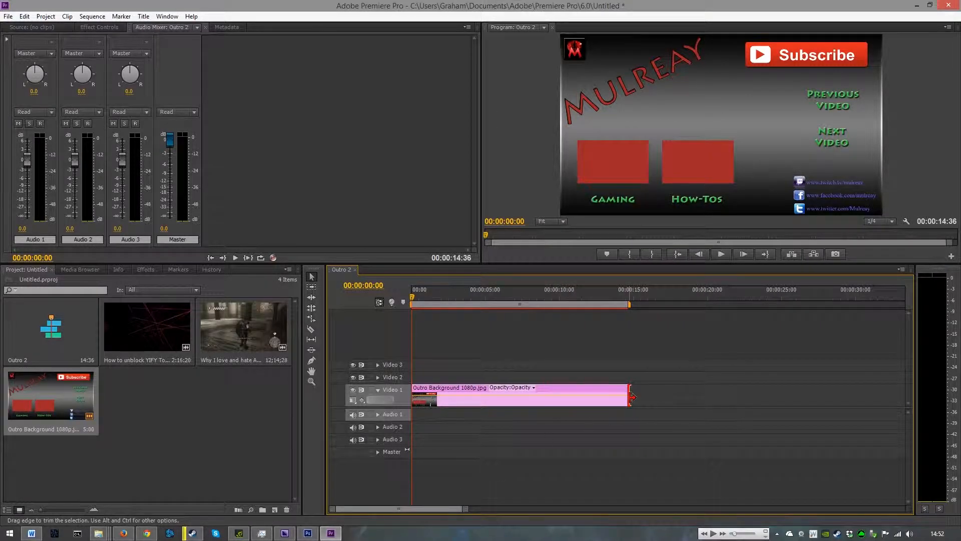
left_click_drag(632, 396, 613, 395)
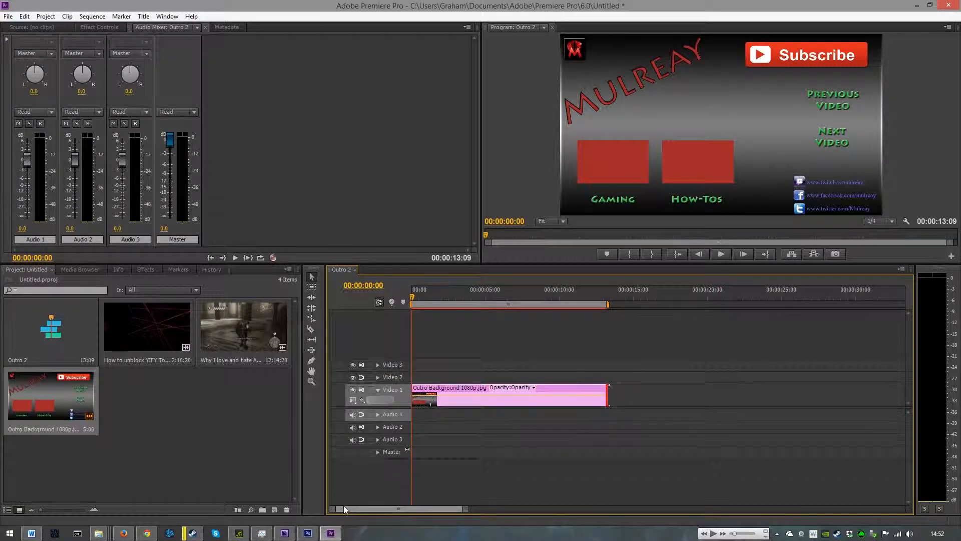
left_click_drag(339, 510, 140, 514)
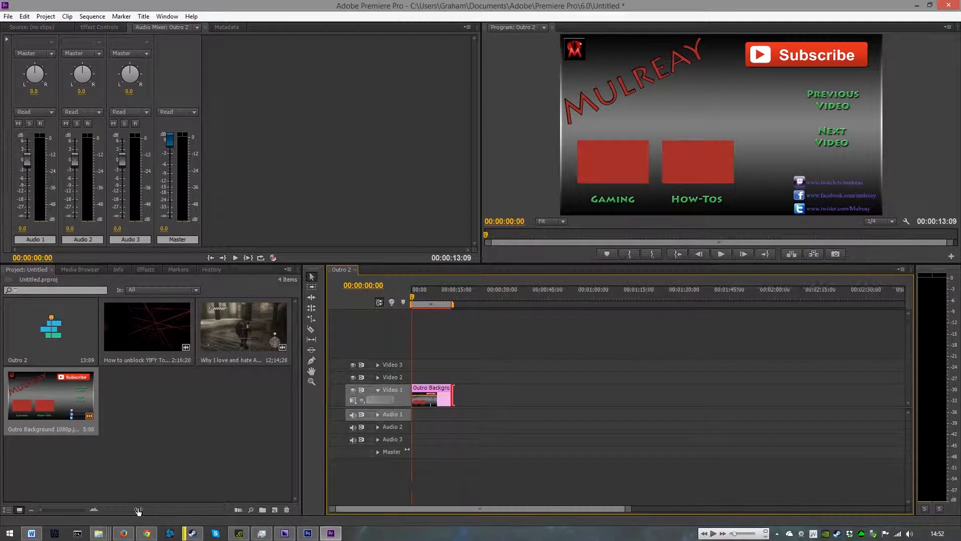
Step: Shorten the background clip on Video 1 to 7:57, and clear it from the timeline
left_click_drag(455, 400, 434, 399)
right_click(429, 399)
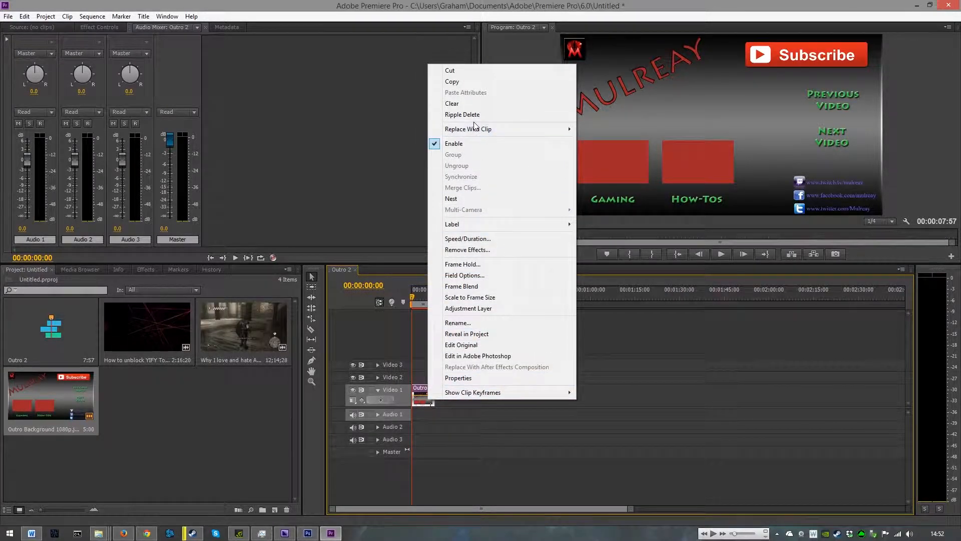
left_click(469, 105)
Step: Add the Outro Background 1080p image to the emptied Video 1 track at 00:00:00:00, keeping its default duration
mouse_move(84, 379)
left_mouse_down()
mouse_move(419, 395)
mouse_move(78, 395)
left_mouse_up()
left_click_drag(631, 509, 708, 509)
left_click_drag(91, 392, 416, 407)
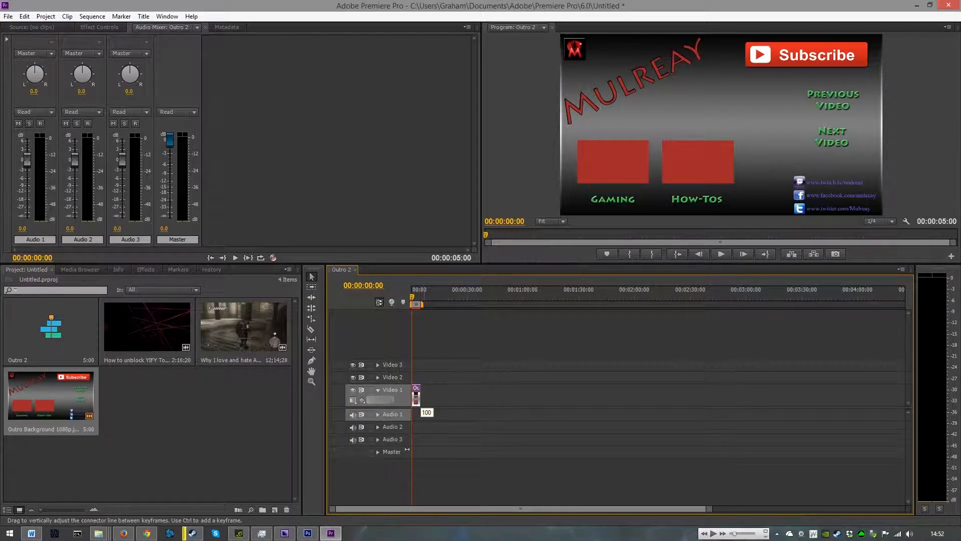
Step: Extend the background clip on Video 1, play the sequence to 00:00:10:31, and trim the clip's end to that point
left_click_drag(421, 396, 445, 397)
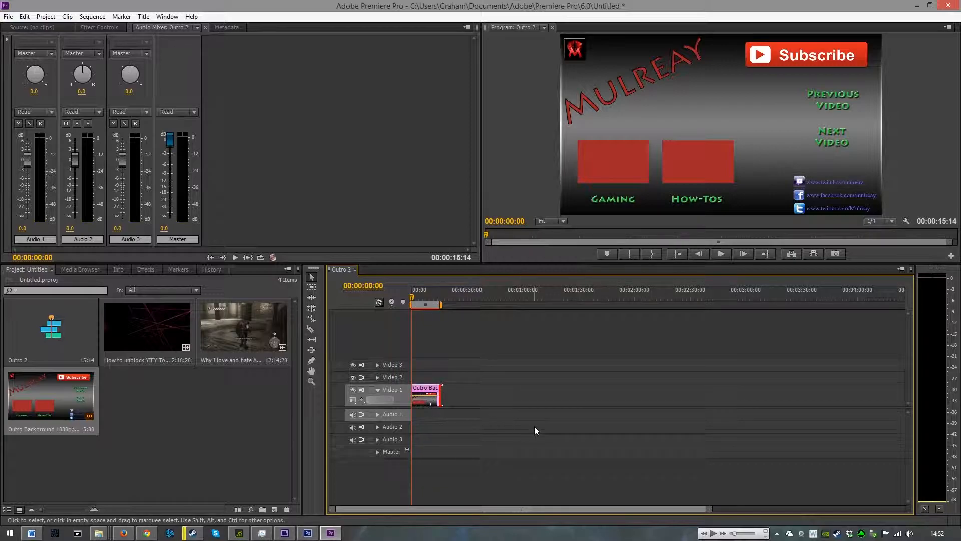
left_click_drag(486, 506, 434, 505)
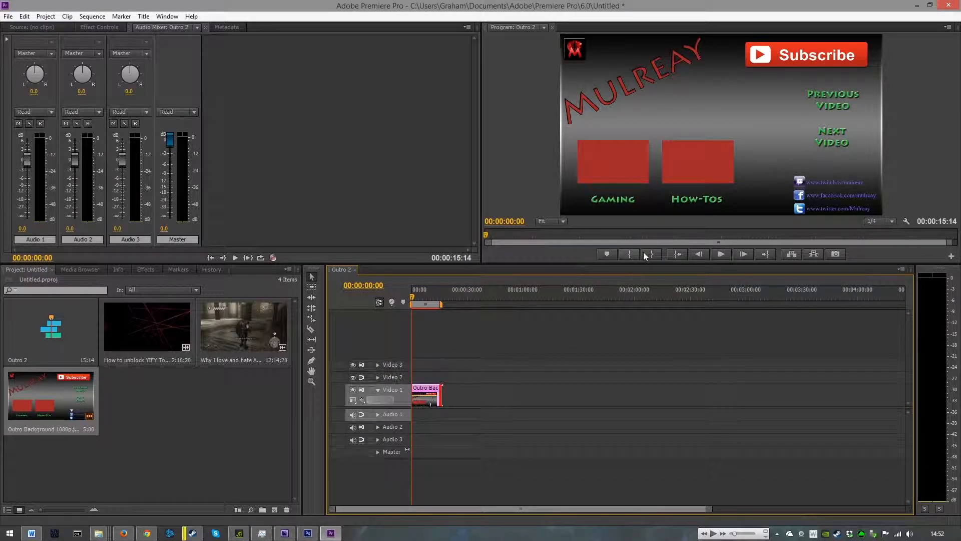
left_click(721, 254)
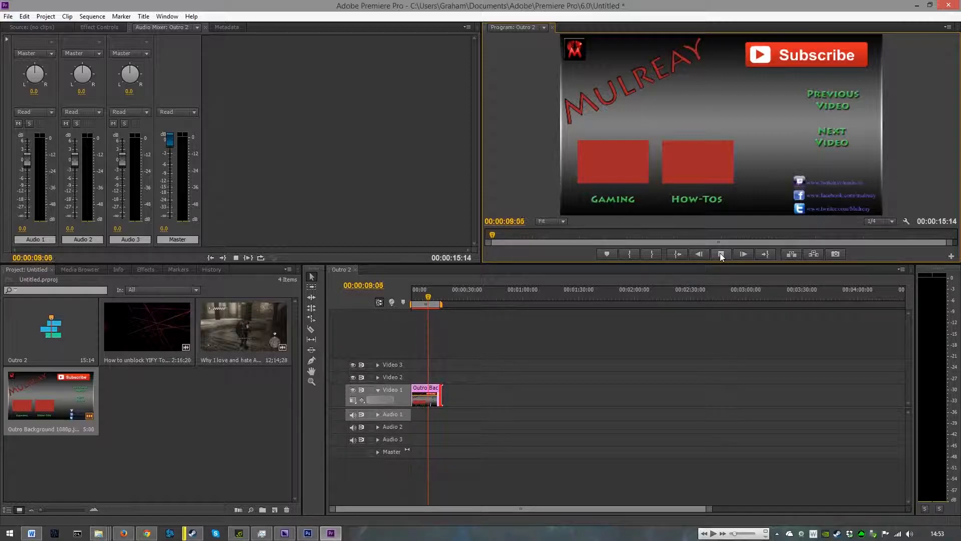
left_click(721, 254)
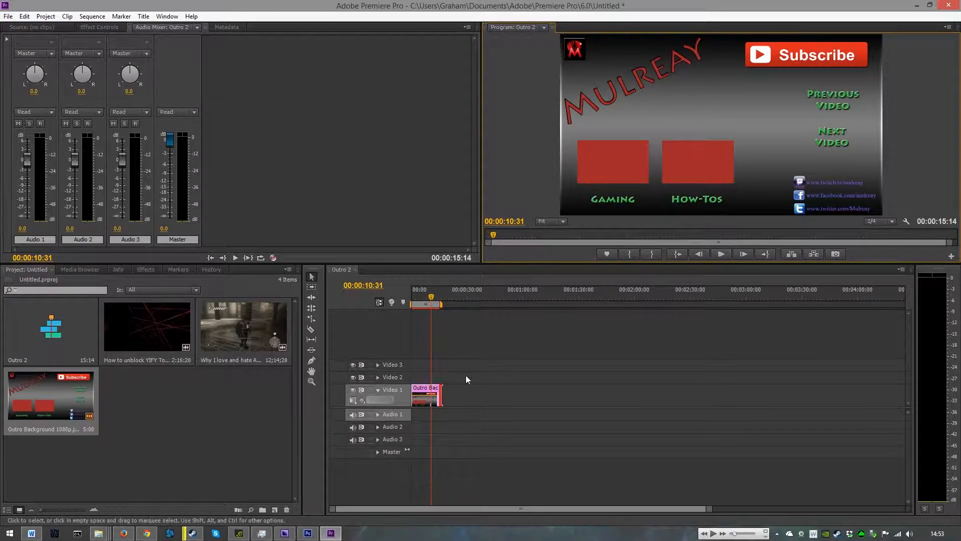
left_click_drag(444, 397, 433, 396)
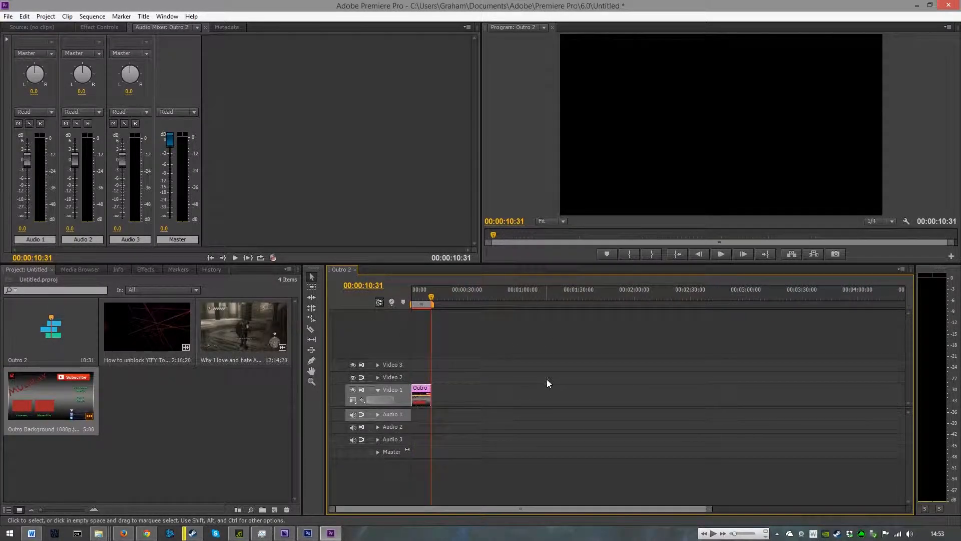
key("Home")
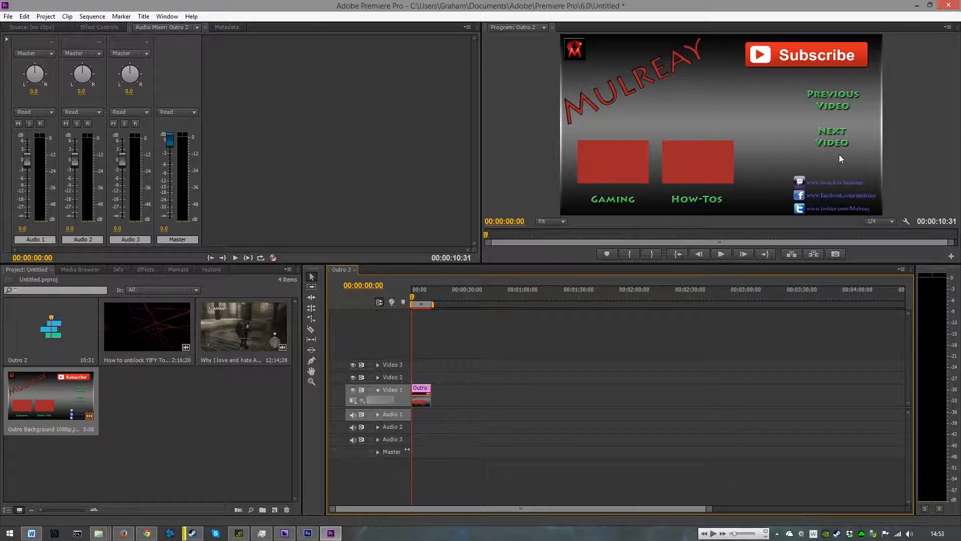
Step: Place the How to unblock YIFY Torrents video at the start of Video 2 and mute Audio 2
left_click(149, 330)
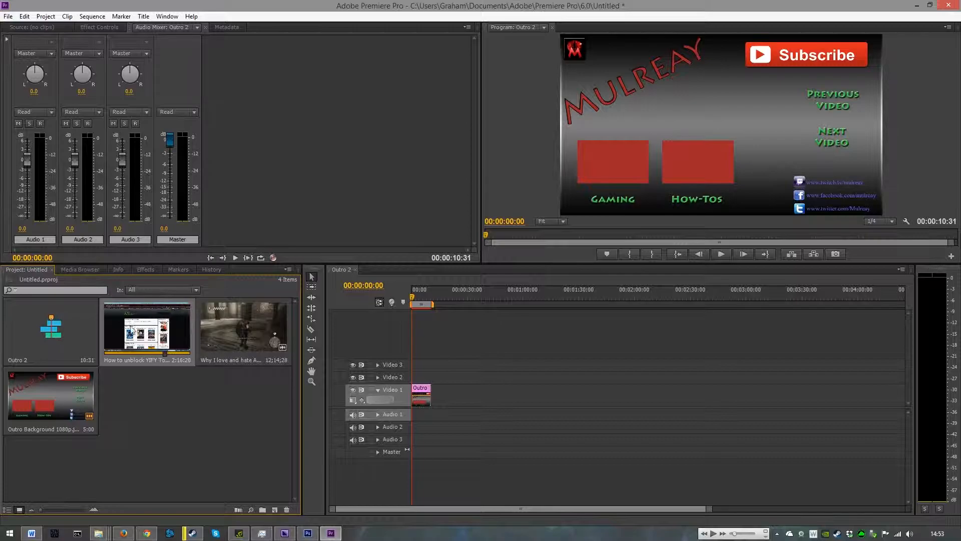
left_click_drag(228, 348, 469, 389)
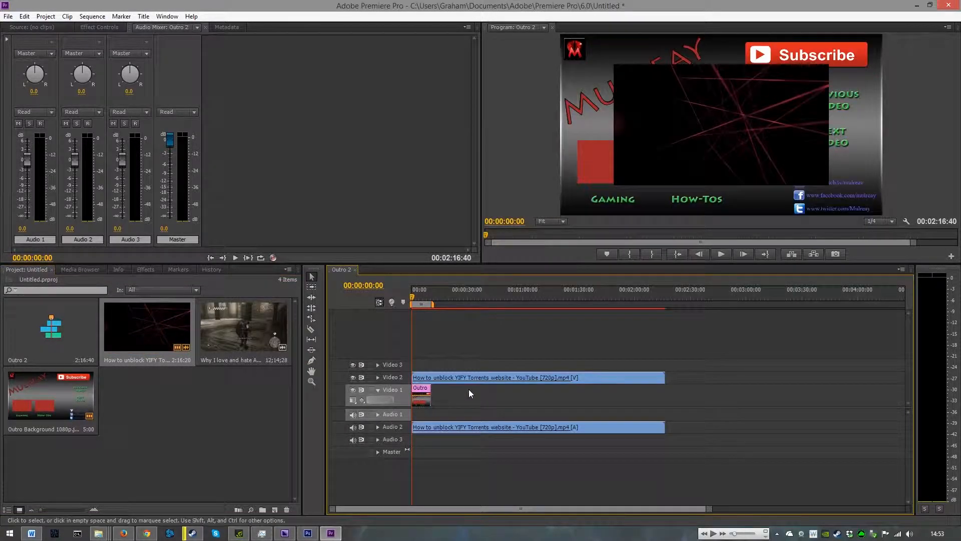
left_click(352, 428)
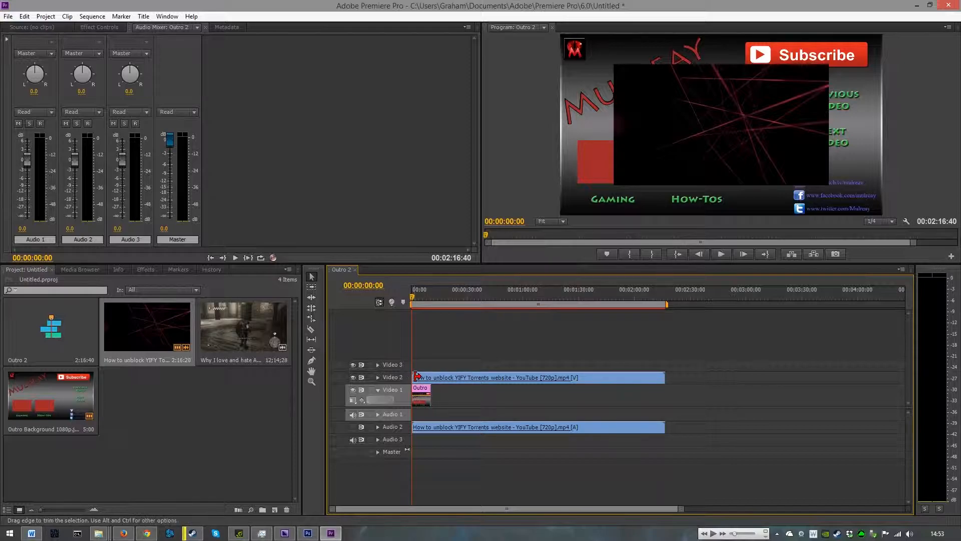
Step: Trim about one minute off the YIFY Torrents clip's beginning, fit it to the background clip's 10:31 span, and play it back
left_click_drag(416, 377, 531, 376)
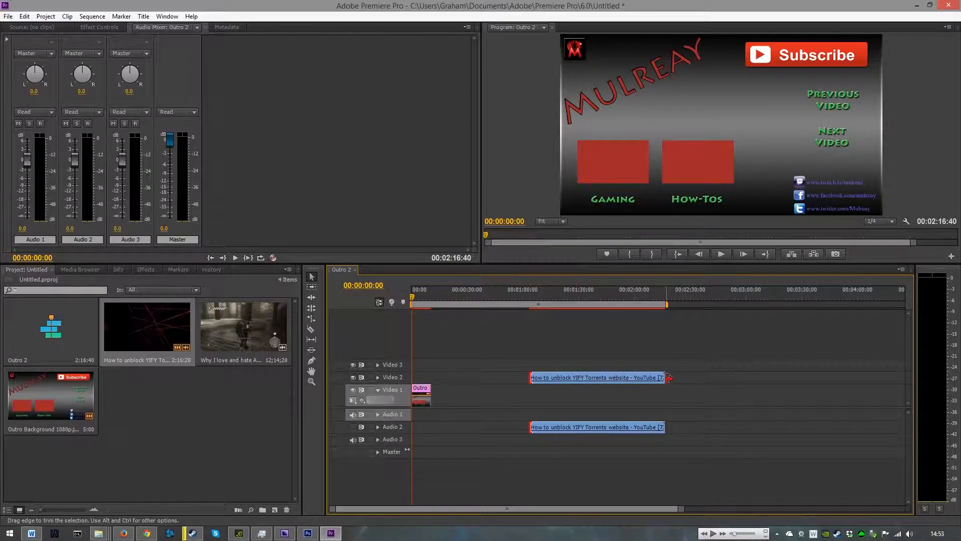
left_click_drag(632, 376, 434, 377)
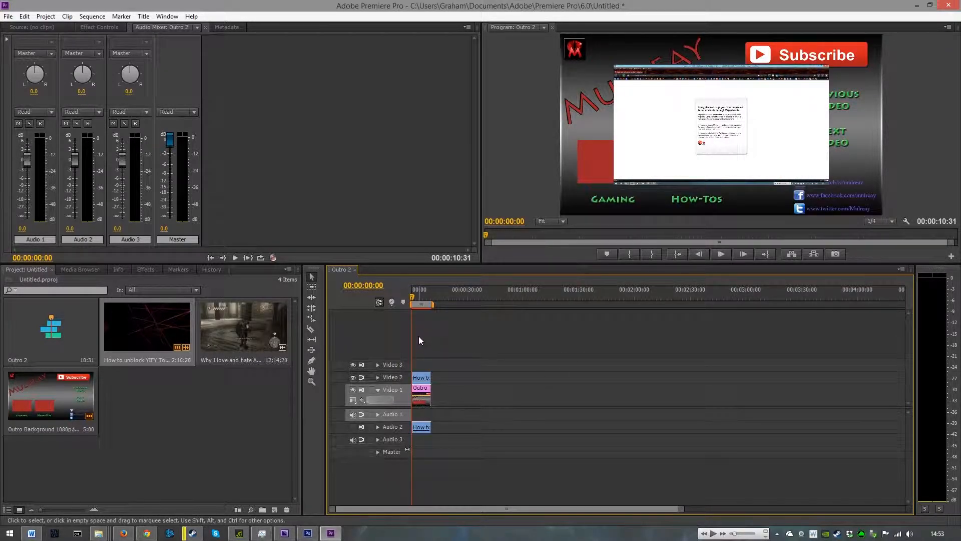
left_click(720, 252)
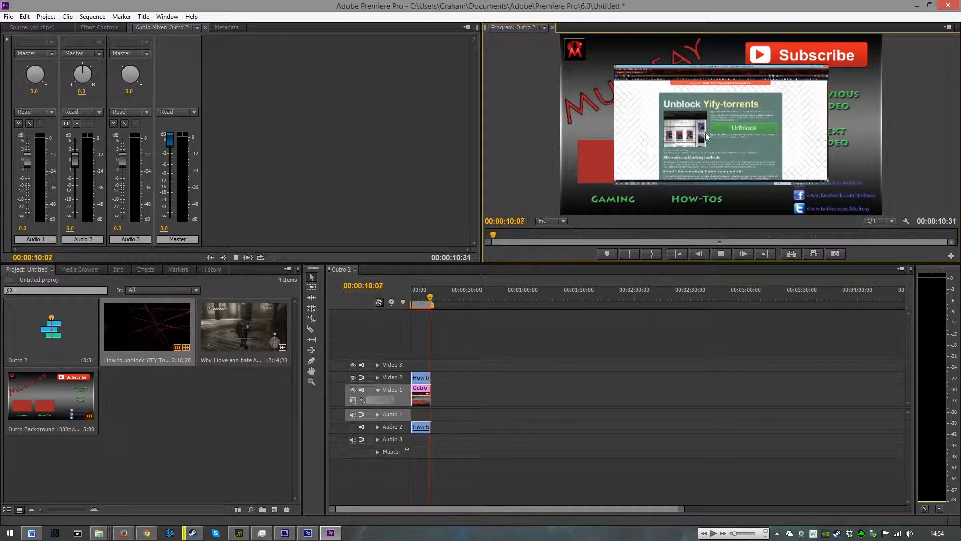
left_click(431, 332)
key("Home")
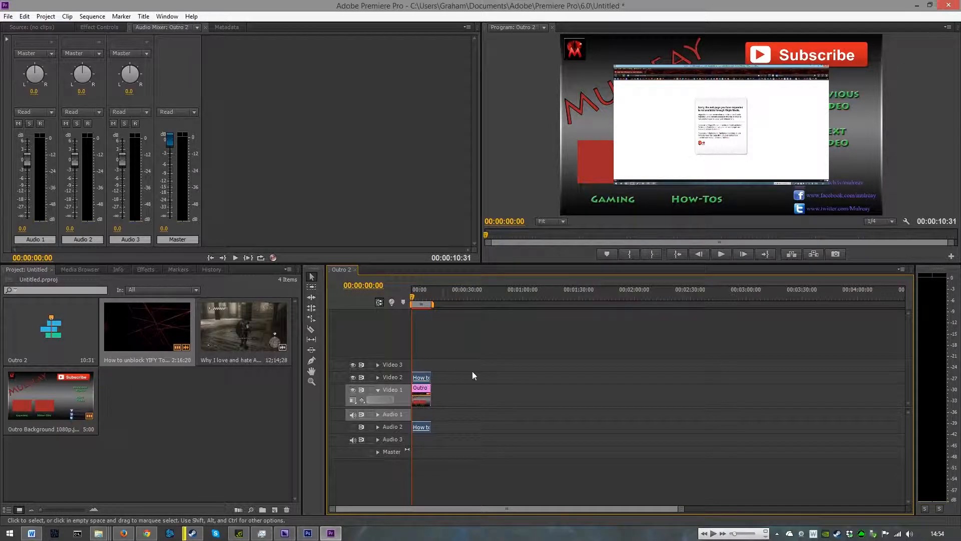
Step: Scale down the YIFY Torrents clip with its Motion effect and position it over the red How-Tos box
left_click(99, 28)
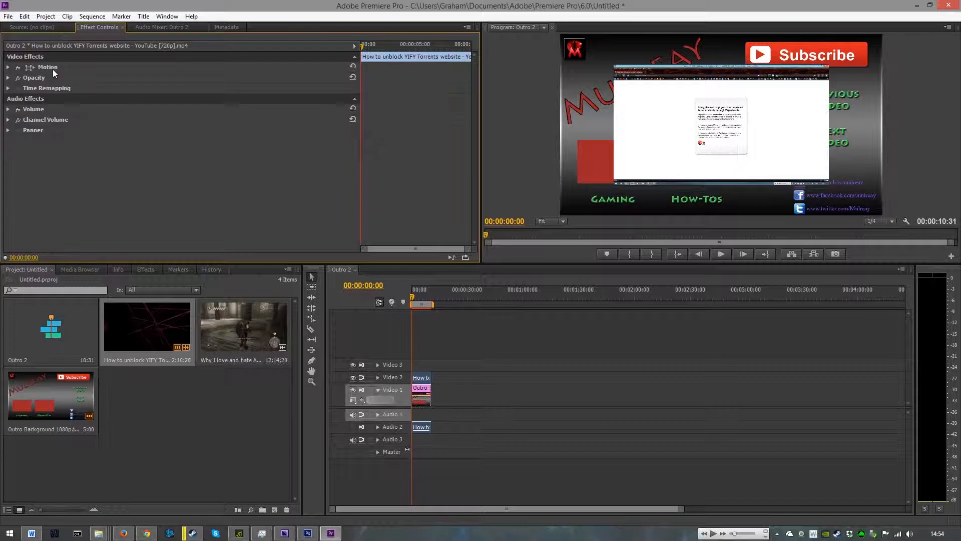
left_click(27, 69)
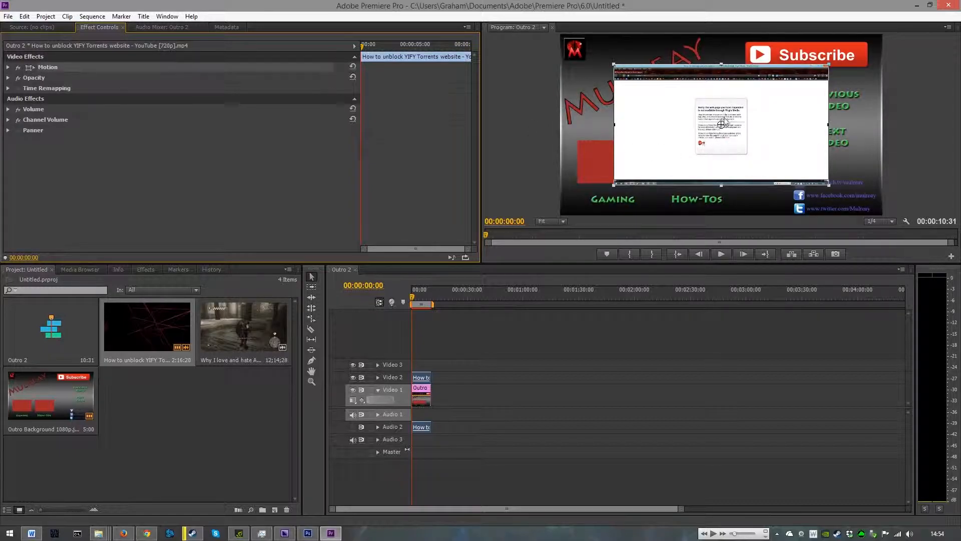
mouse_move(740, 98)
left_mouse_down()
mouse_move(755, 107)
mouse_move(732, 86)
left_mouse_up()
left_click_drag(821, 53, 710, 151)
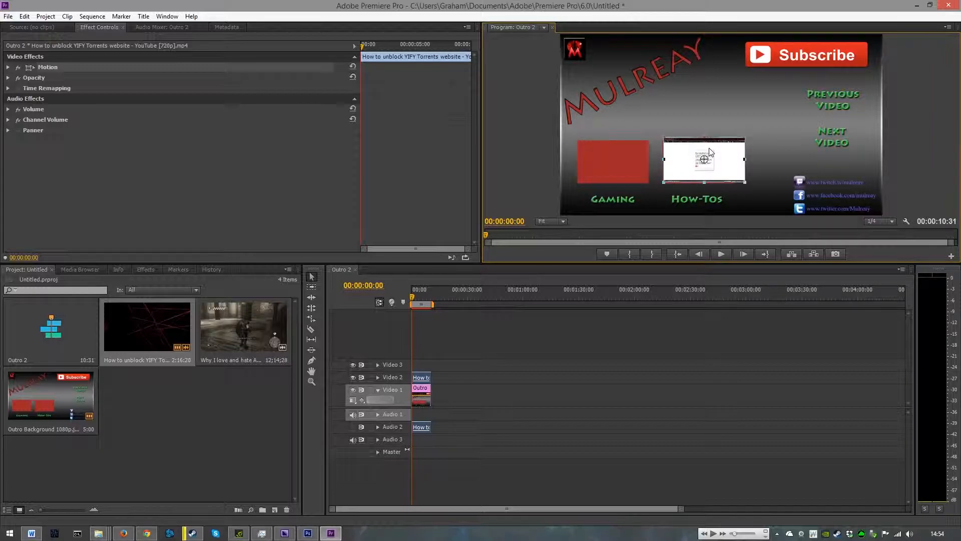
left_click_drag(745, 137, 706, 150)
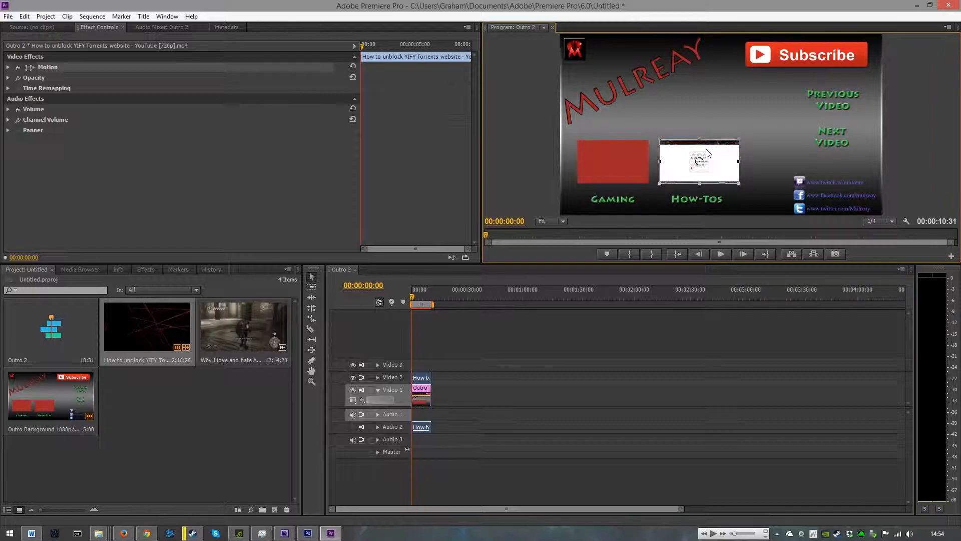
left_click_drag(740, 138, 741, 138)
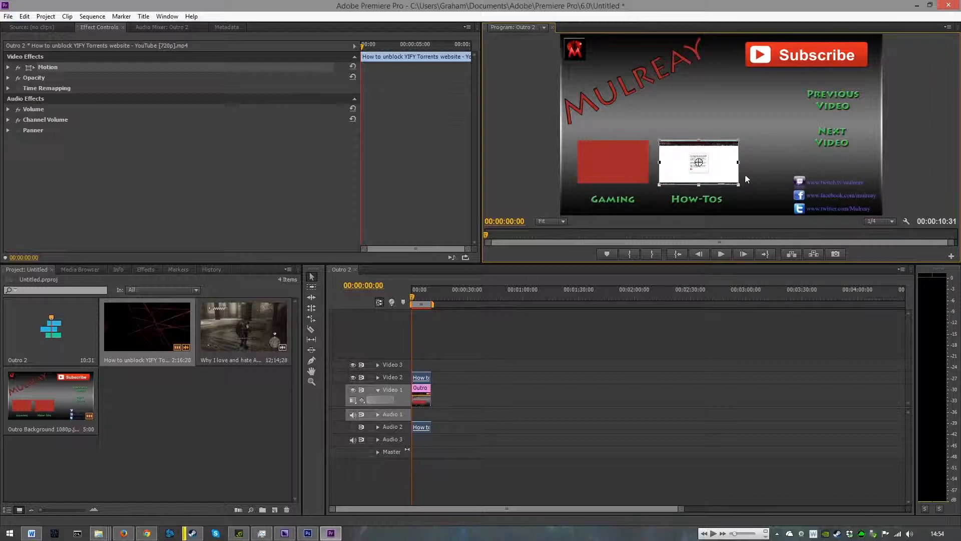
Step: Place the Why I love and hate Assassin's Creed Part 1 video at the start of Video 3
left_click(427, 397)
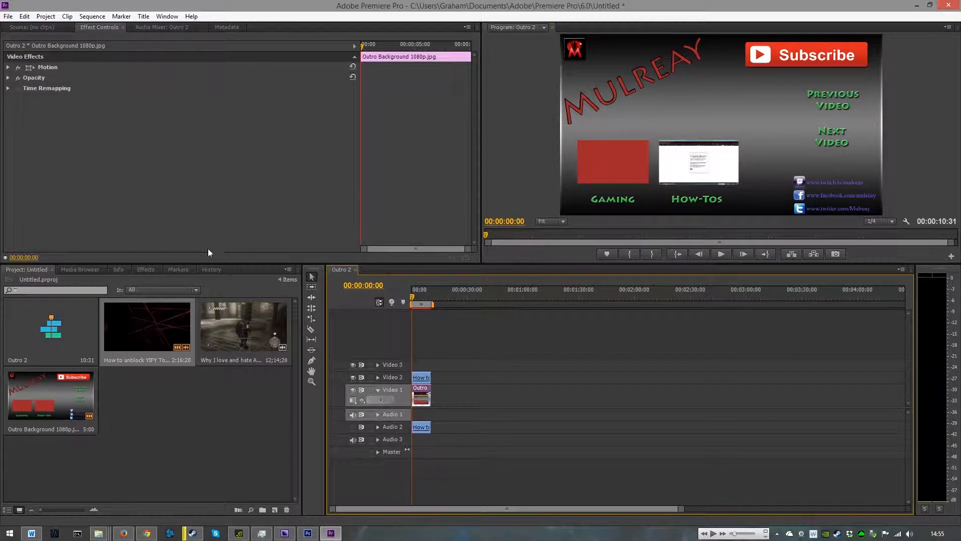
left_click(274, 344)
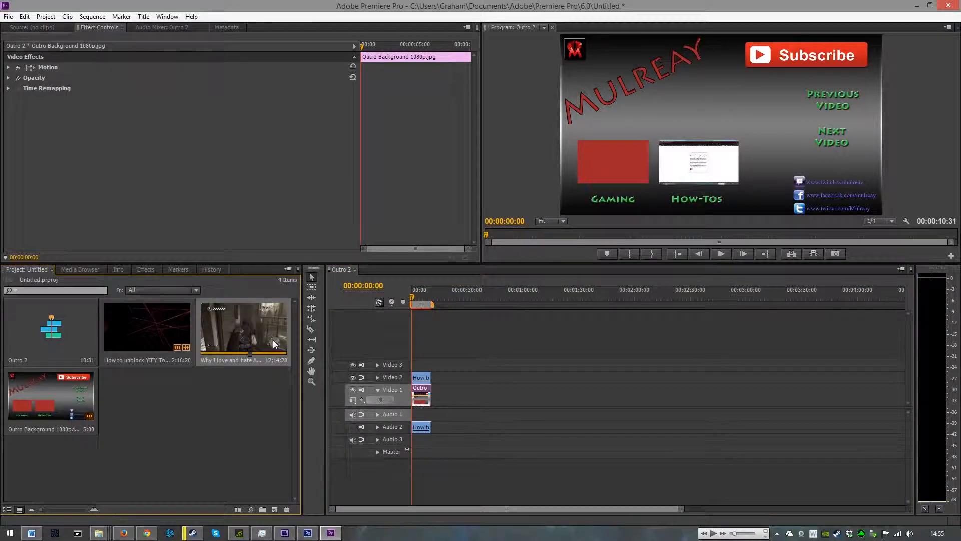
mouse_move(239, 326)
left_mouse_down()
mouse_move(420, 396)
mouse_move(414, 441)
left_mouse_up()
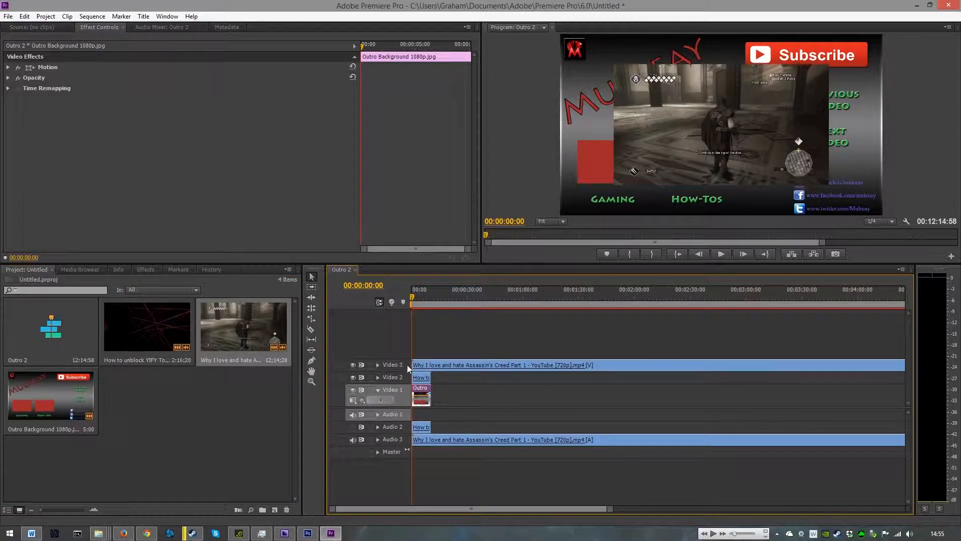
Step: Trim about a minute and a half off the Assassin's Creed clip's beginning and fit it to the background clip's 10:31 span
left_click_drag(415, 366, 591, 373)
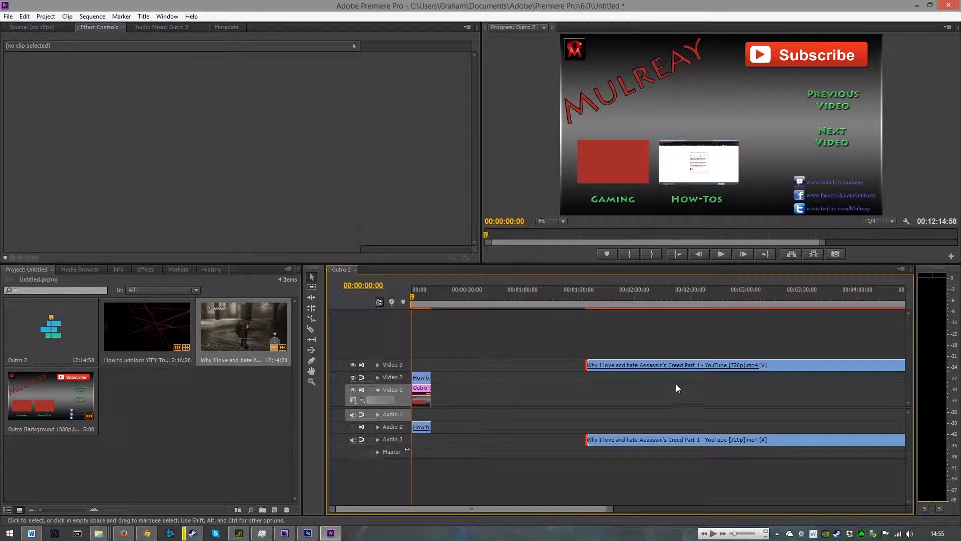
left_click_drag(678, 368, 501, 366)
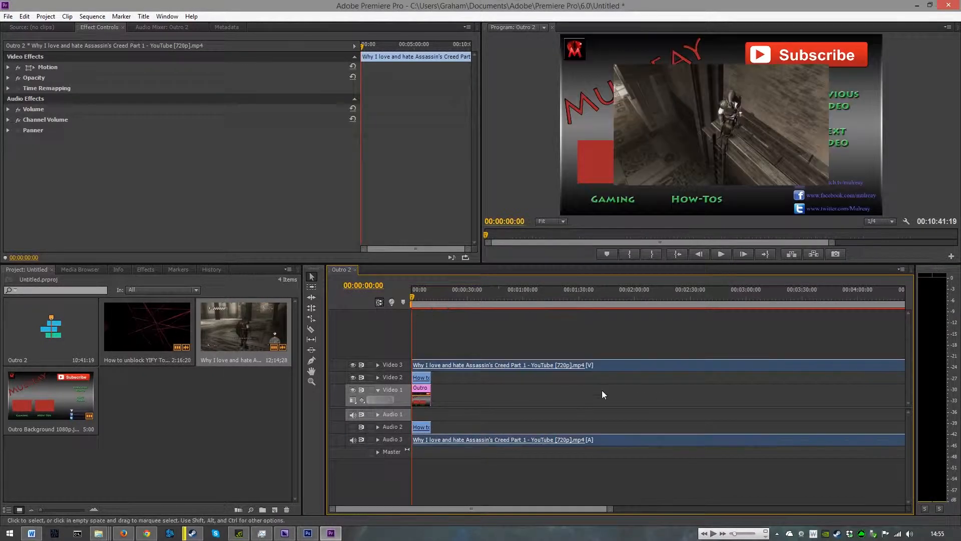
left_click_drag(611, 509, 854, 515)
left_click_drag(855, 366, 420, 367)
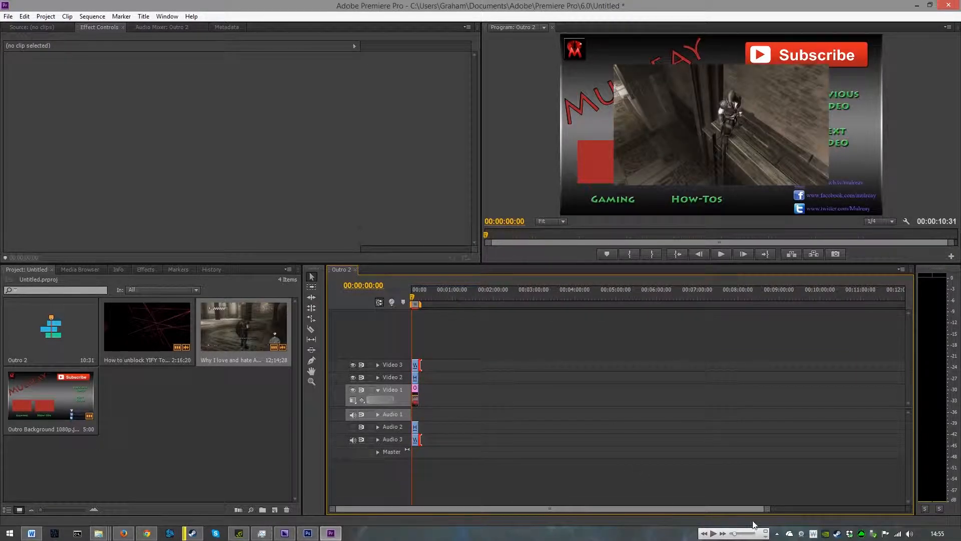
left_click_drag(766, 509, 604, 510)
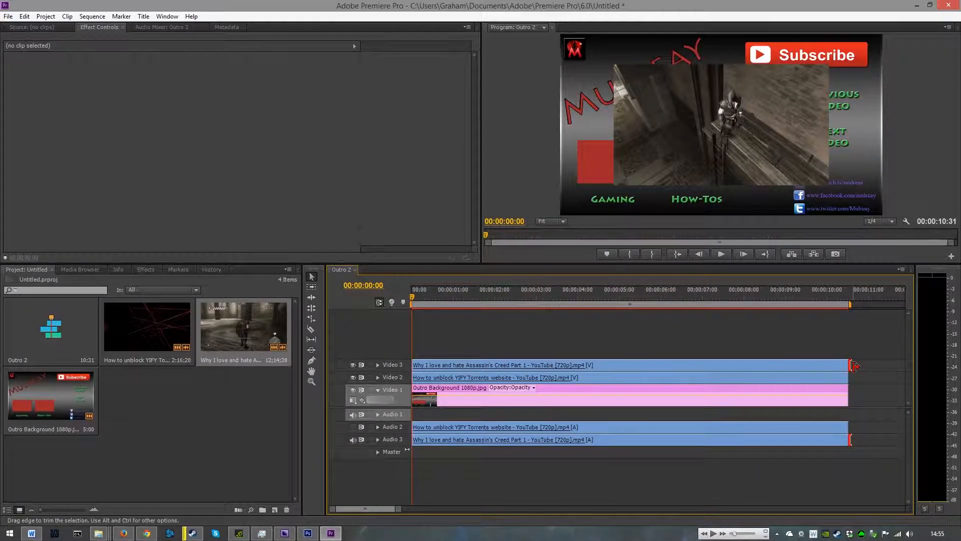
left_click_drag(855, 365, 852, 365)
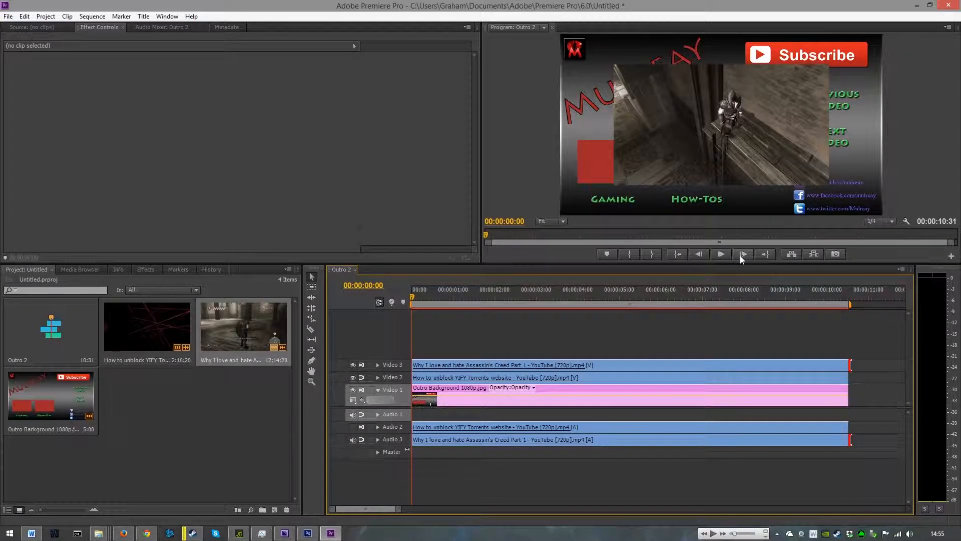
Step: Play the opening seconds of the sequence, mute Audio 3, and return the playhead to the start
left_click(724, 254)
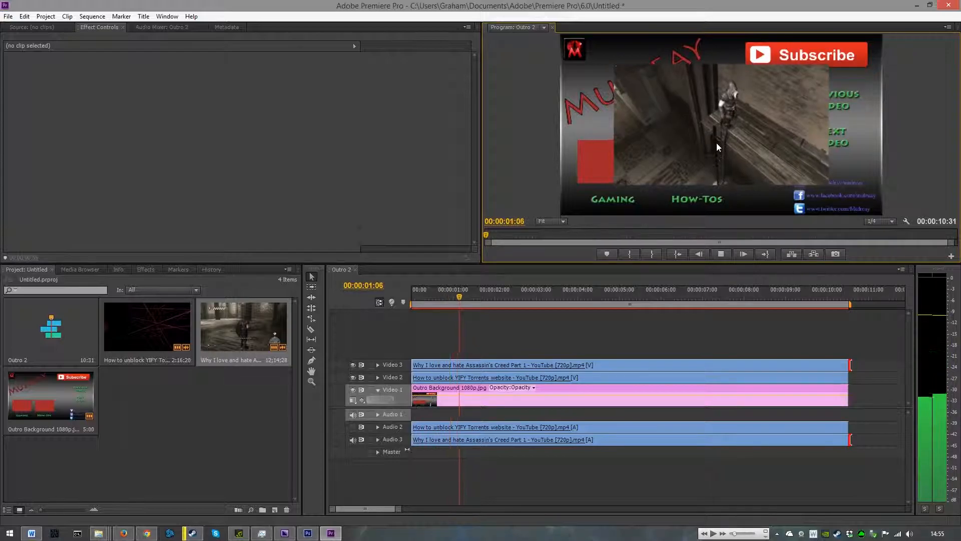
left_click(720, 255)
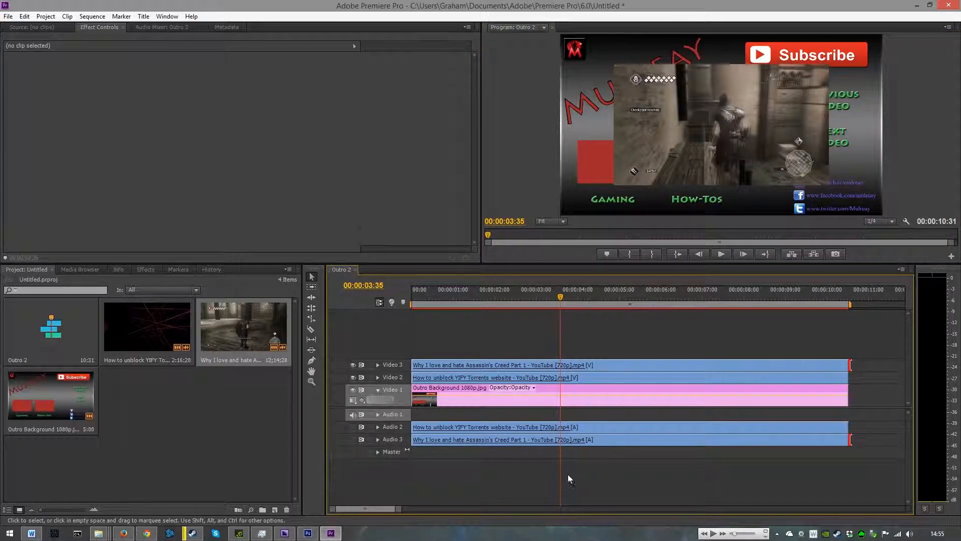
key("Home")
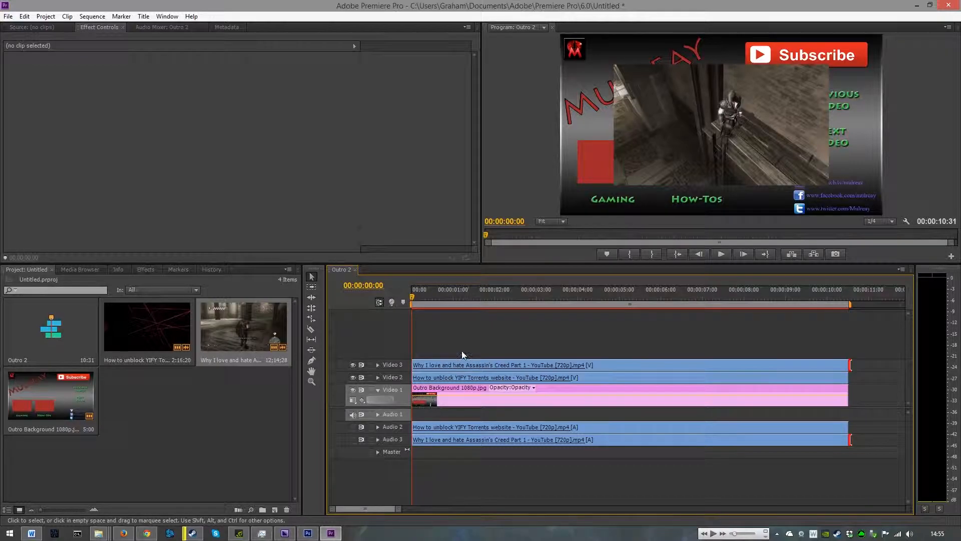
Step: Scale down the Assassin's Creed clip with its Motion effect and position it over the red Gaming box
left_click(446, 366)
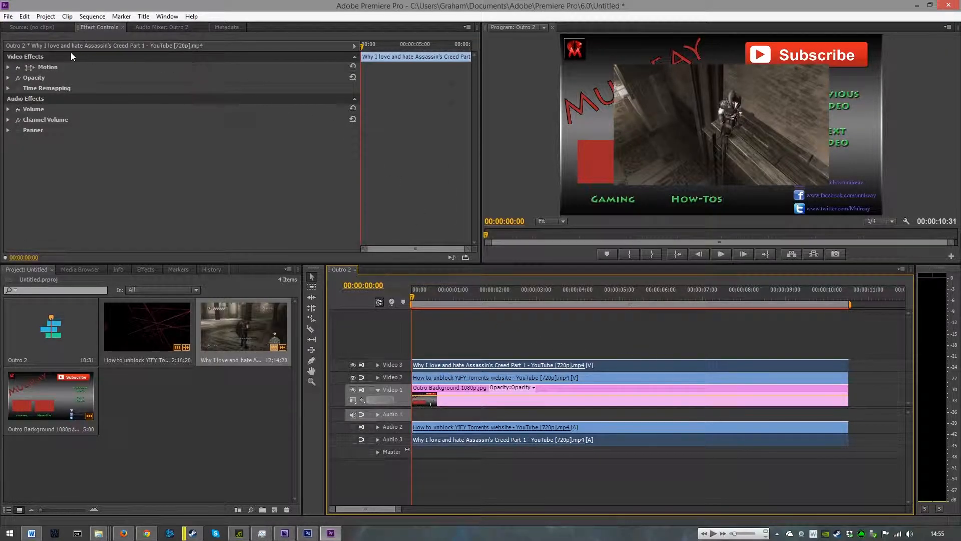
left_click(37, 69)
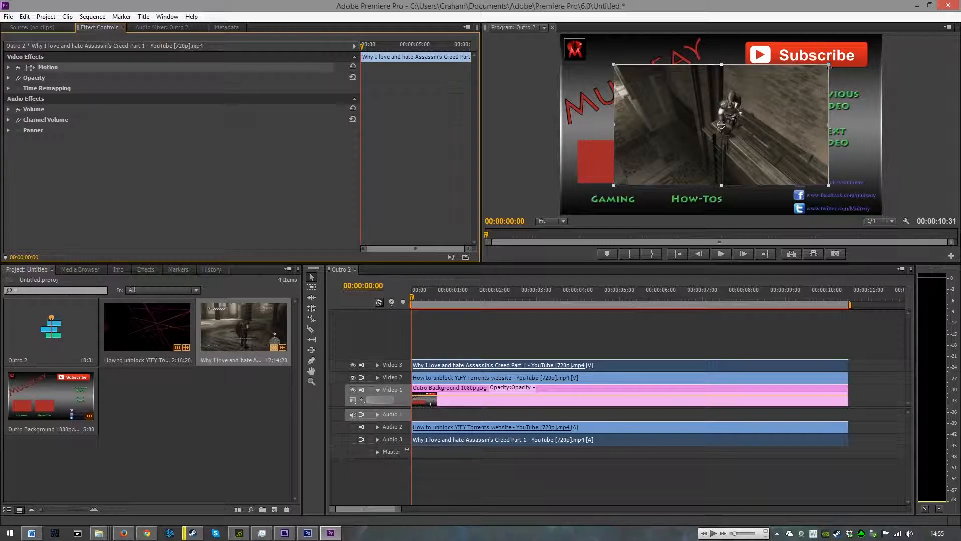
left_click_drag(830, 65, 631, 155)
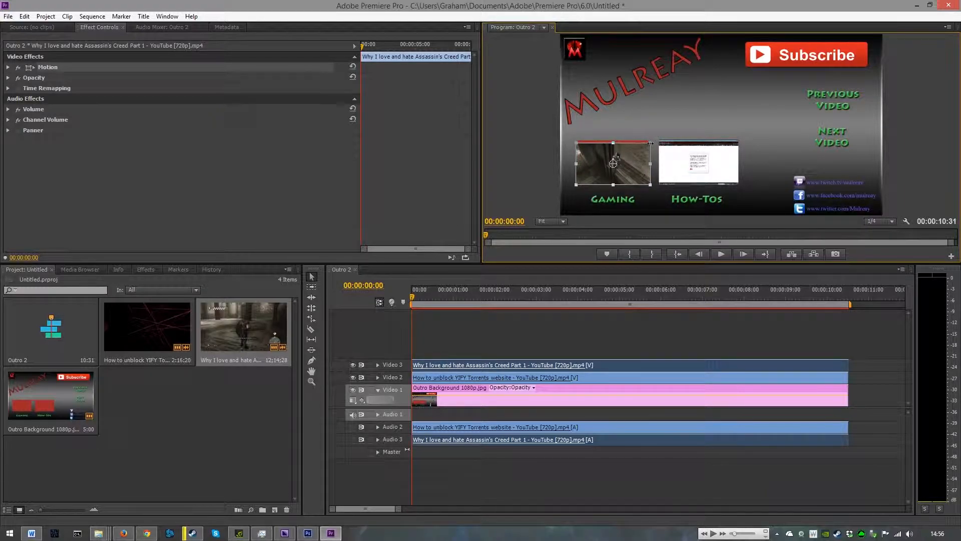
left_click_drag(651, 140, 640, 159)
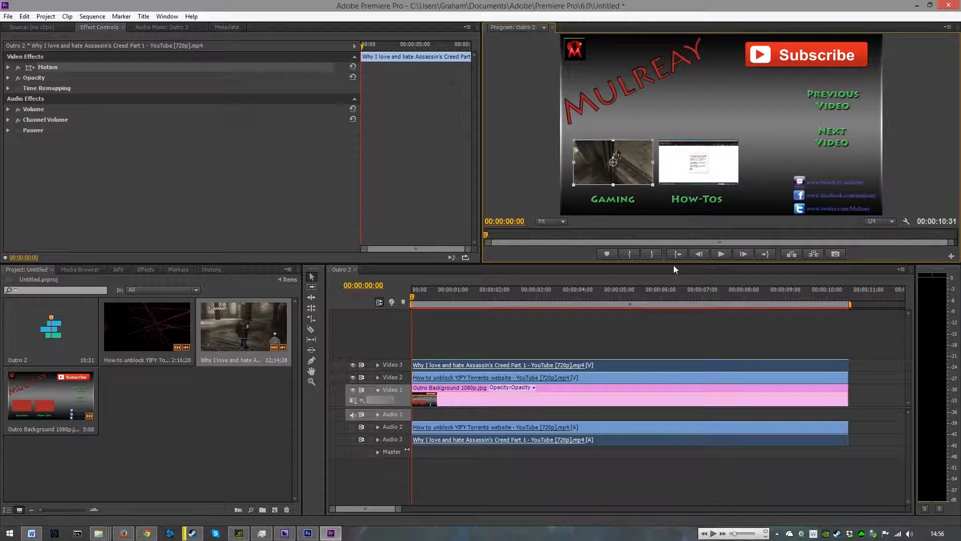
left_click(468, 399)
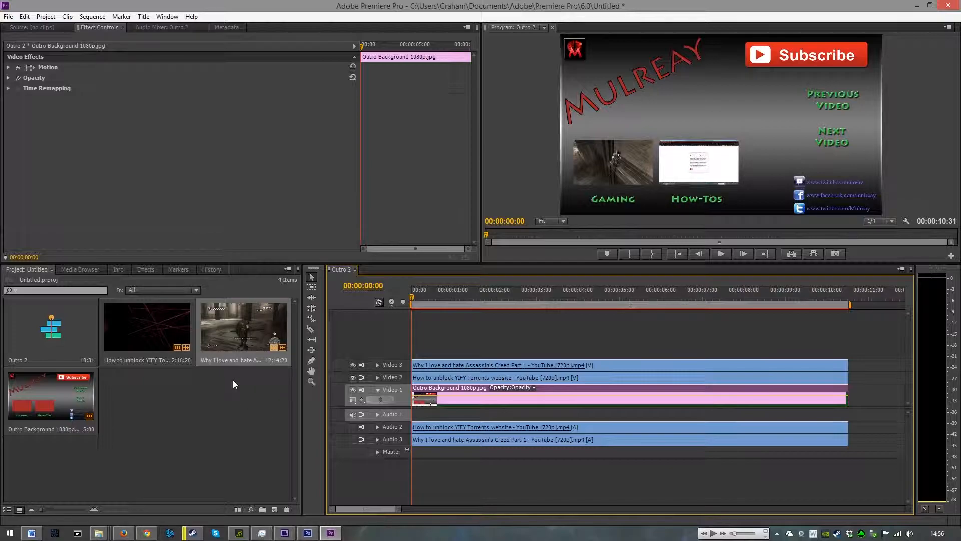
Step: Import the Who Likes to Party music track from the Incompetech folder under Video Making Tools > Music on the Desktop
left_click(23, 16)
mouse_move(8, 16)
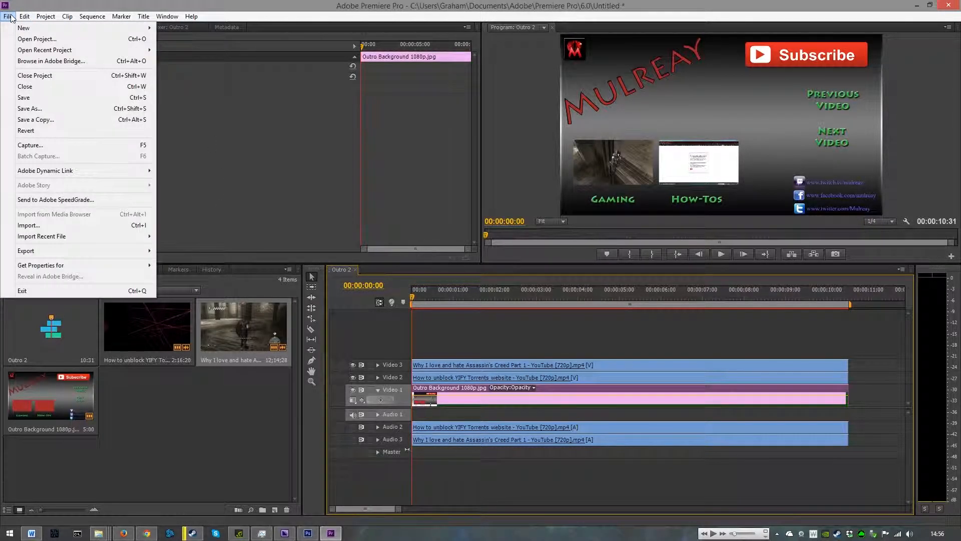
left_click(52, 223)
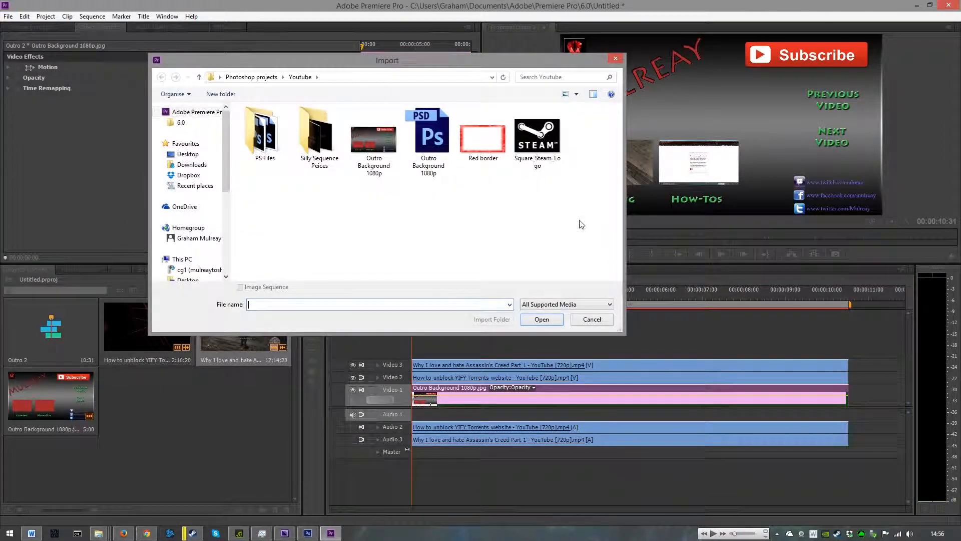
left_click(188, 154)
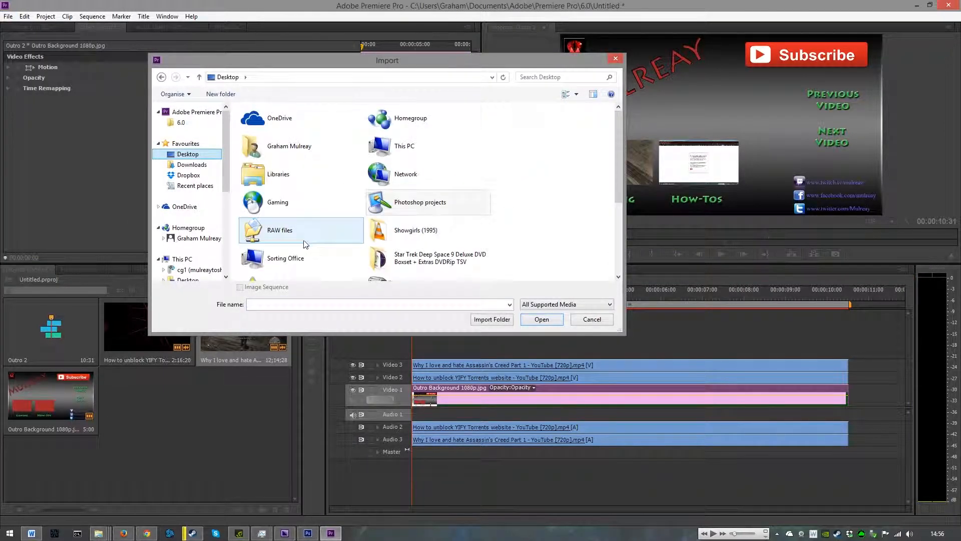
left_click(407, 270)
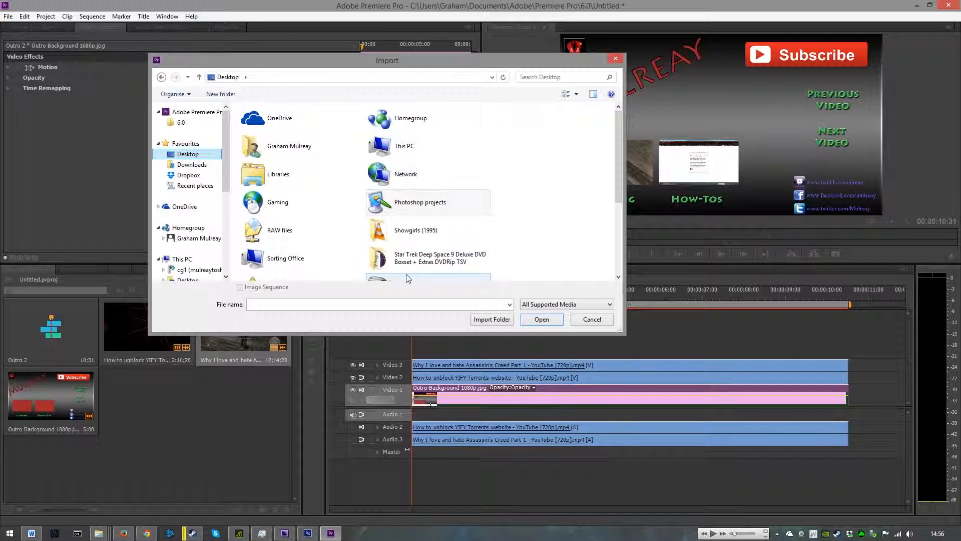
double_click(407, 276)
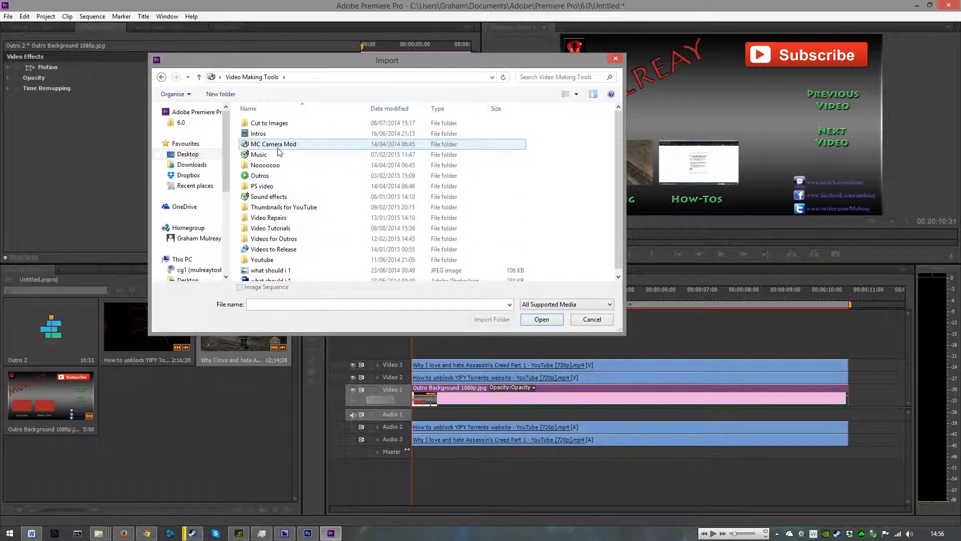
double_click(279, 154)
double_click(278, 134)
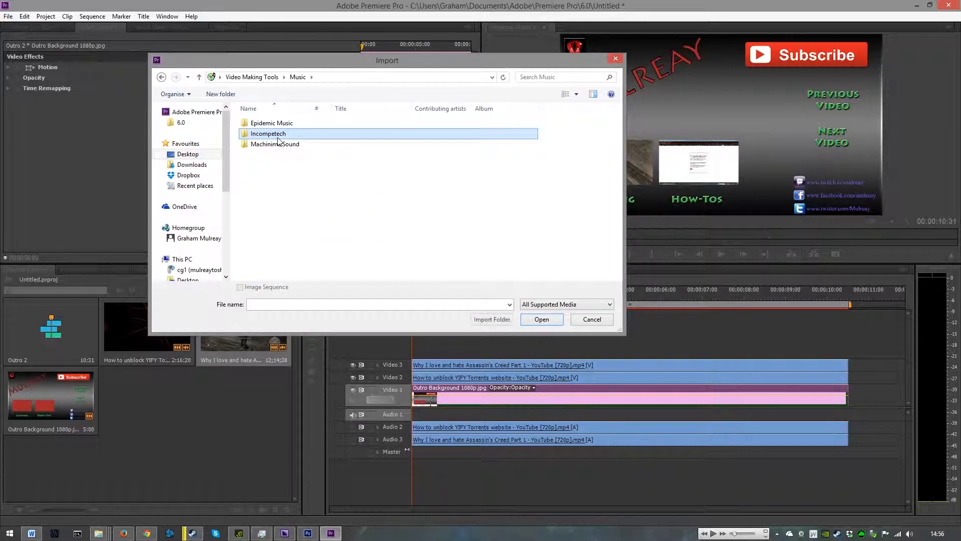
left_click(280, 134)
left_click(525, 318)
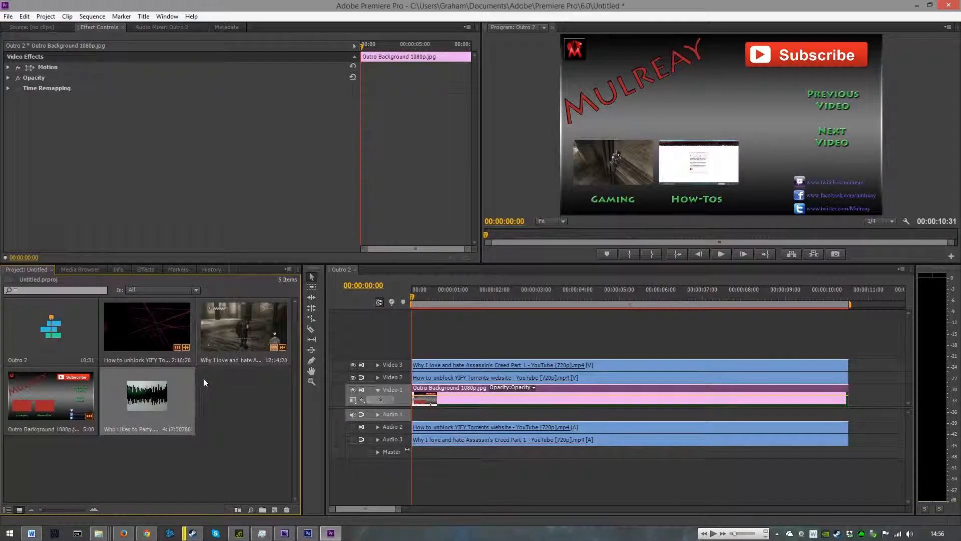
Step: Place Who Likes to Party.mp3 at the start of Audio 1 and trim its end to match the background clip's 10:31 span
left_click_drag(164, 387, 408, 412)
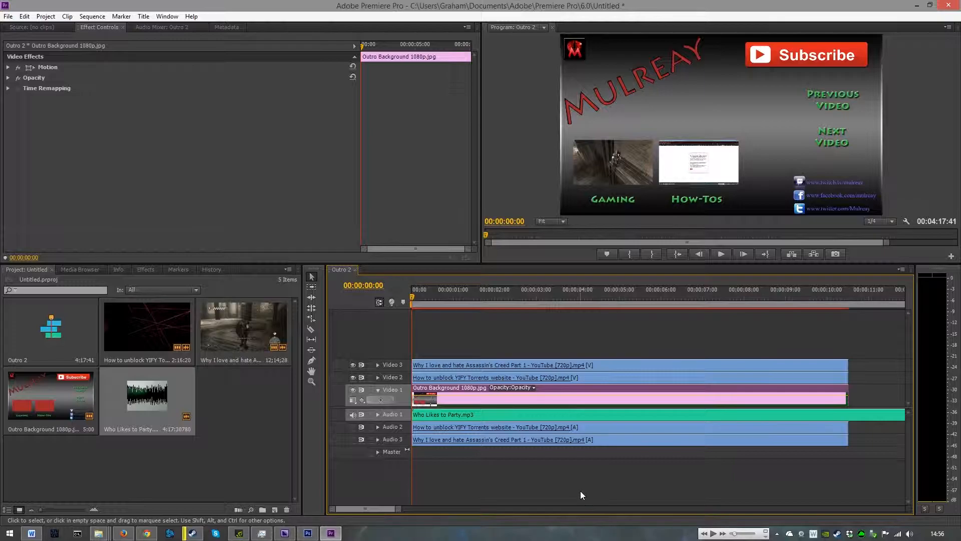
left_click_drag(395, 509, 670, 525)
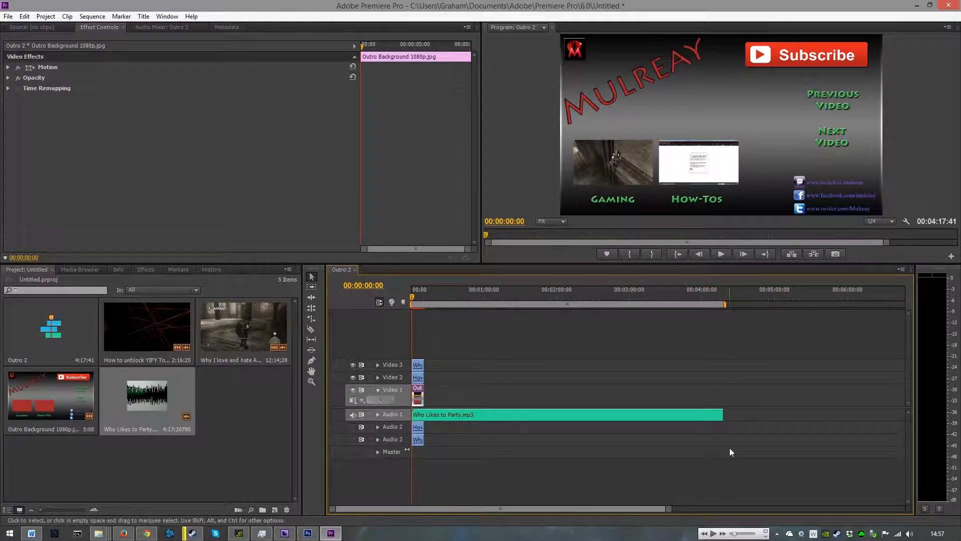
left_click_drag(722, 415, 424, 415)
key("backslash")
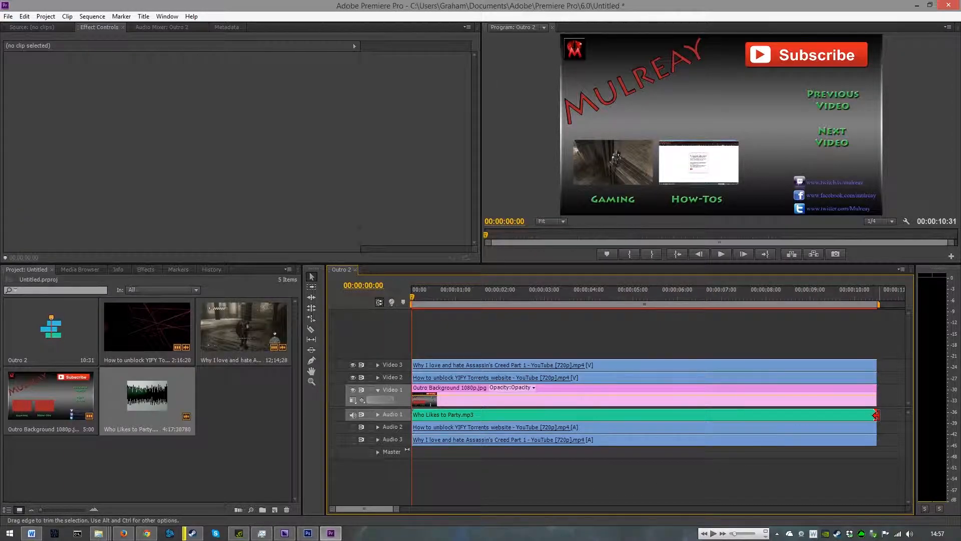
left_click_drag(877, 417, 877, 415)
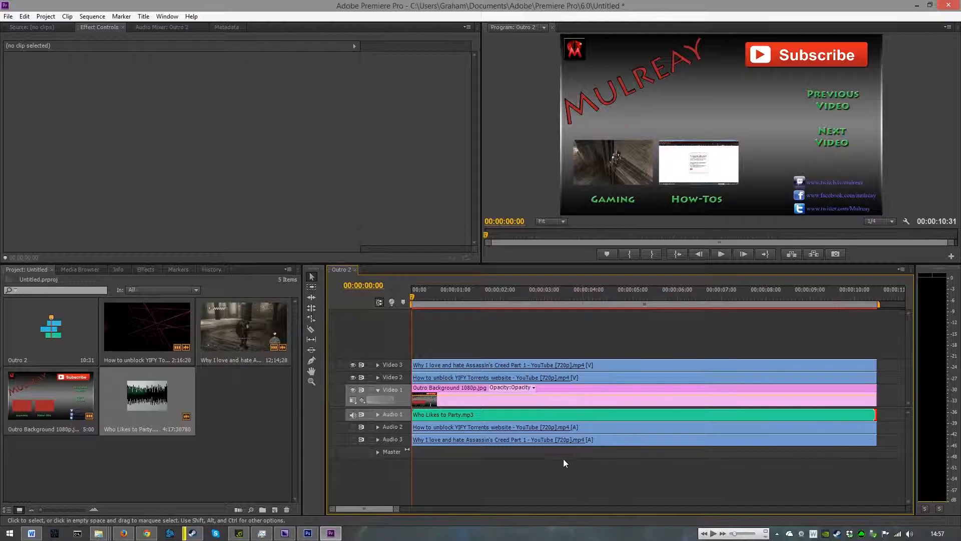
Step: Add a Constant Power crossfade at the end of the music clip and extend its duration to 00:00:01:06
left_click(691, 412)
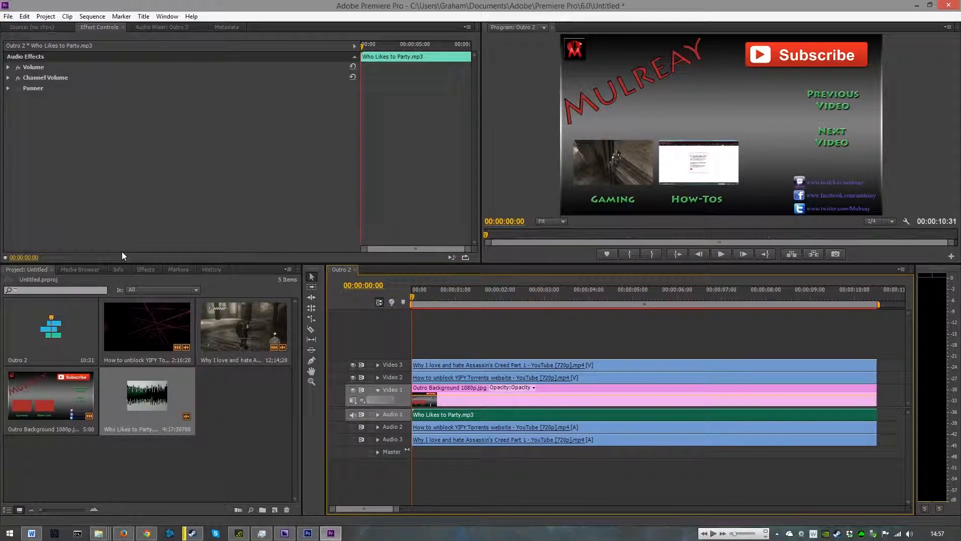
left_click(90, 269)
left_click(143, 269)
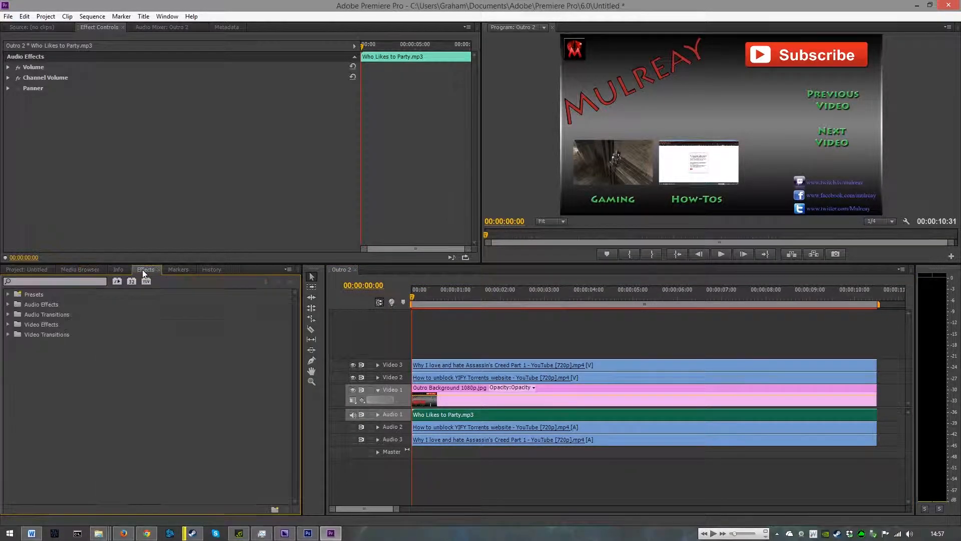
left_click(9, 314)
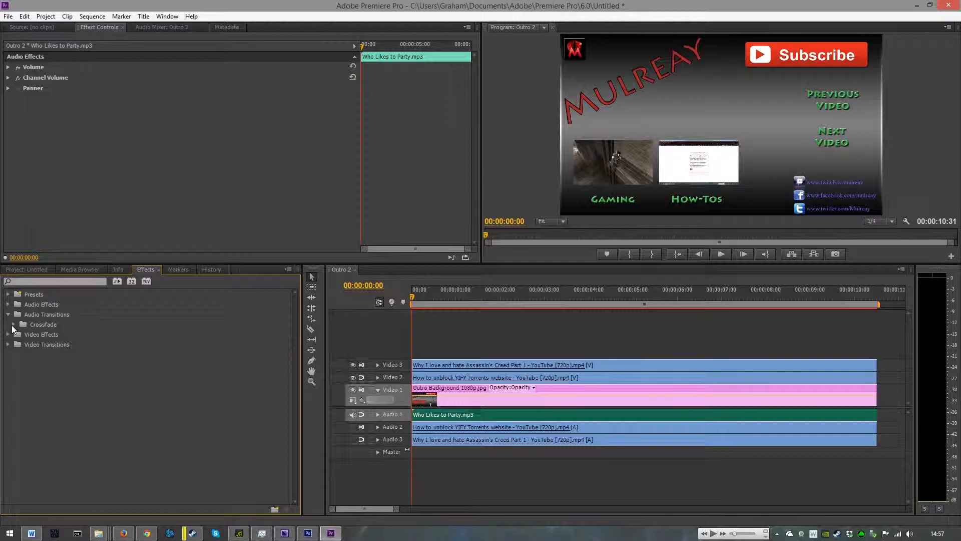
left_click(13, 325)
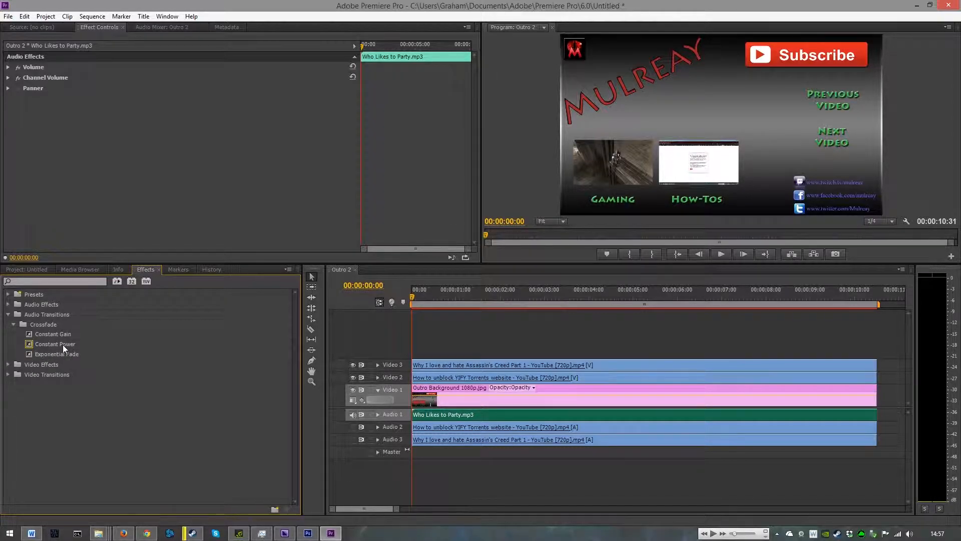
left_click_drag(31, 344, 869, 416)
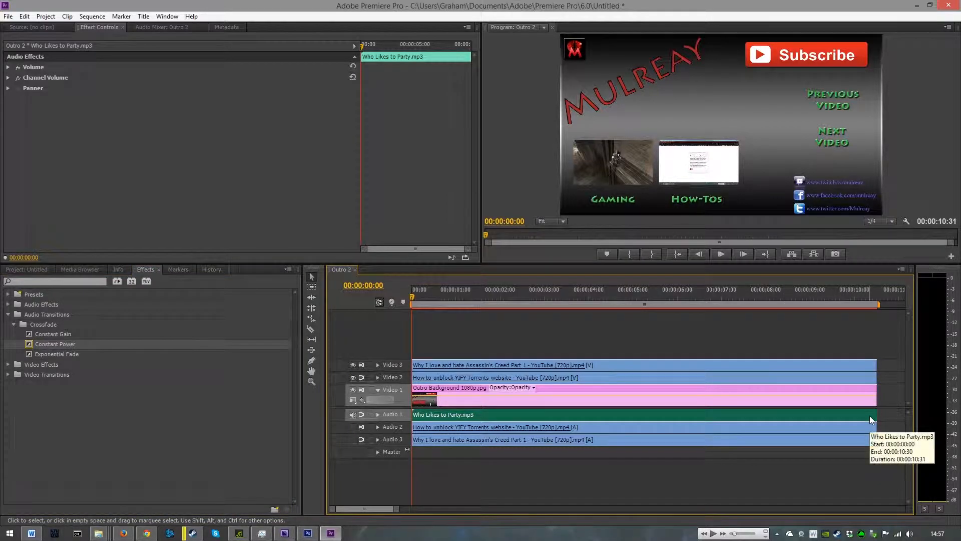
left_click_drag(29, 344, 874, 420)
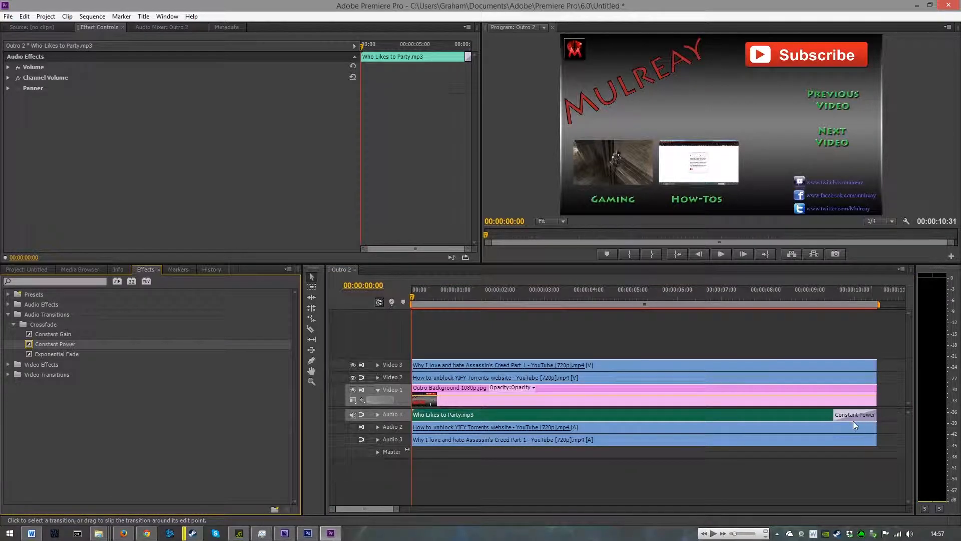
left_click_drag(833, 415, 829, 414)
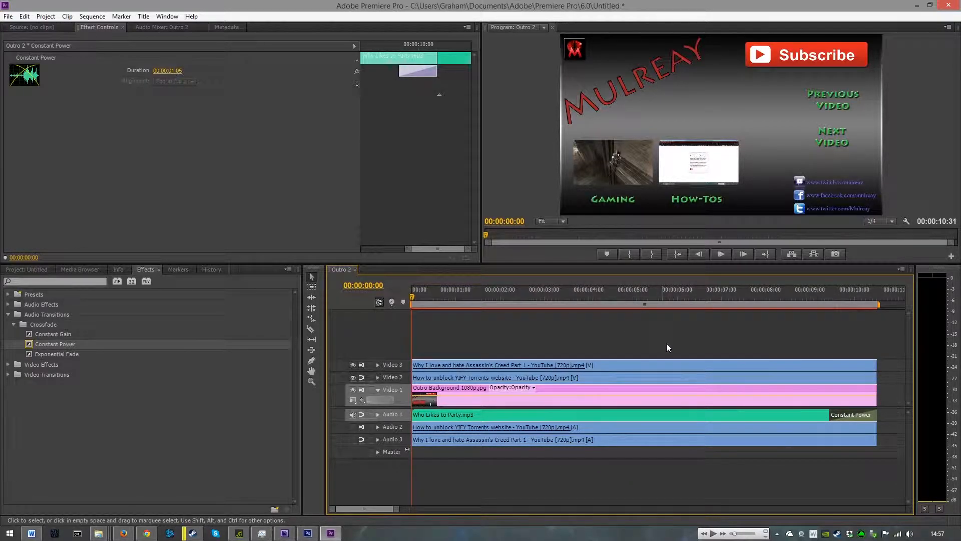
Step: Play the opening seconds, then lower the Audio 1 level to -14.6 dB and the Master level to -19.5 dB
left_click(720, 255)
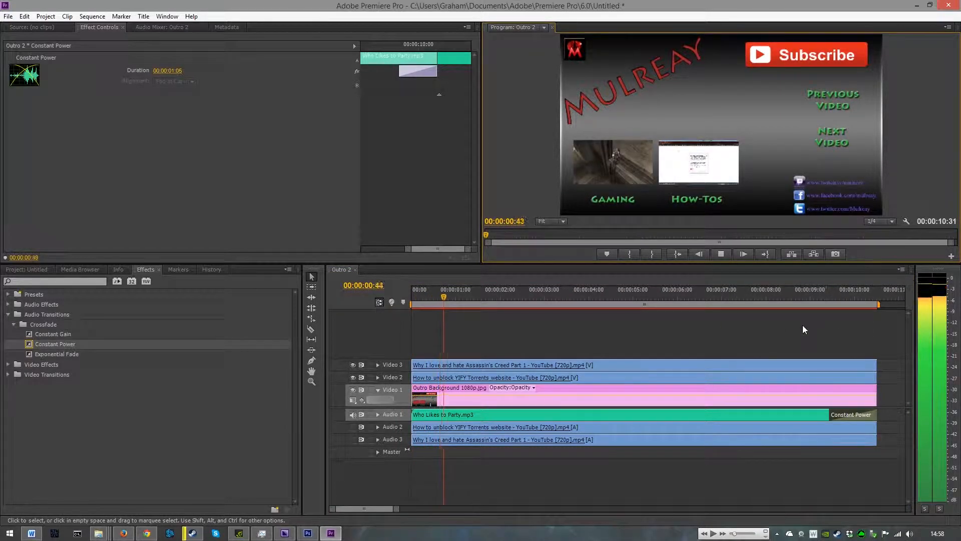
left_click(720, 254)
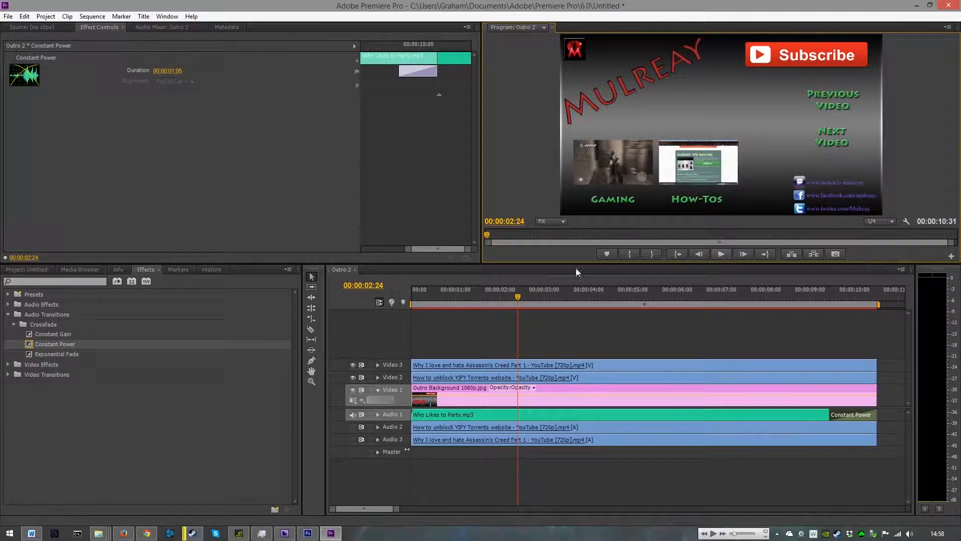
left_click(538, 416)
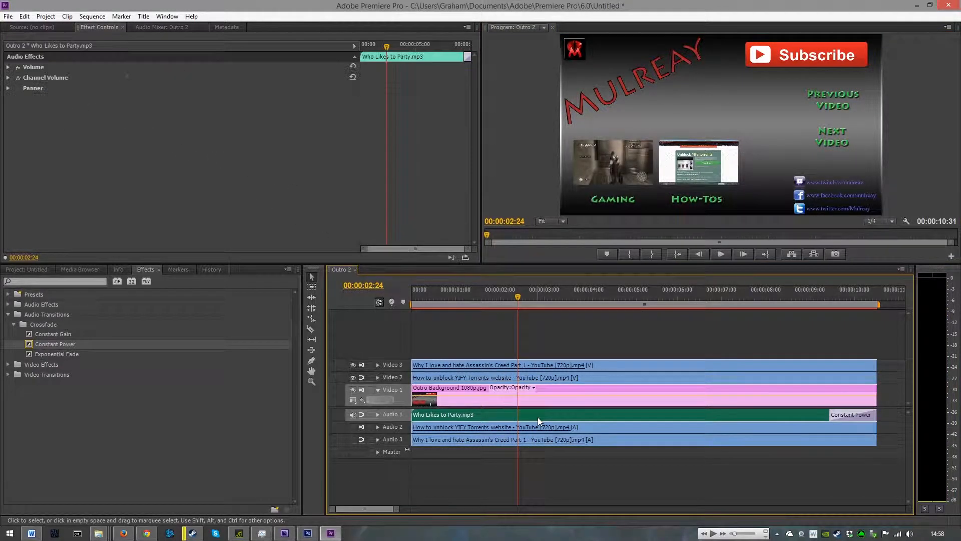
left_click(35, 27)
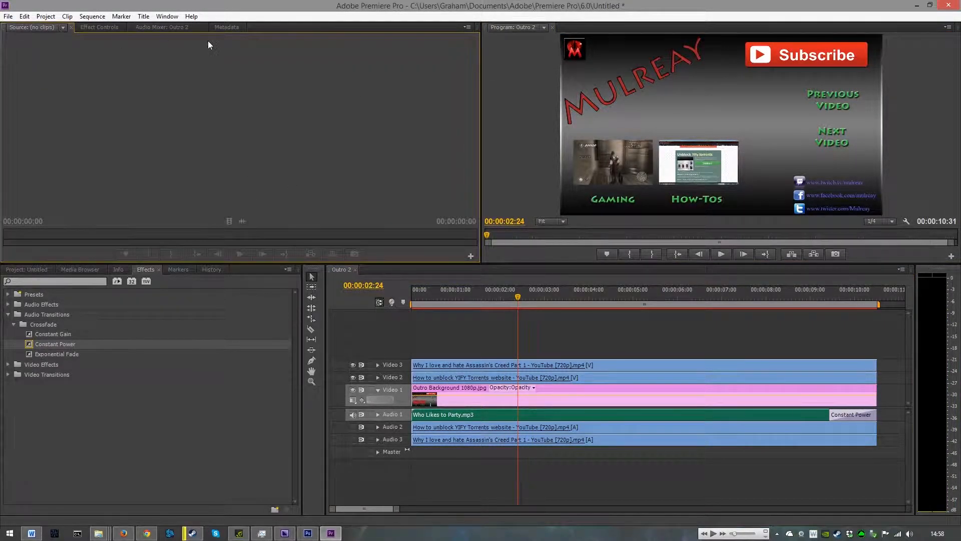
left_click(184, 29)
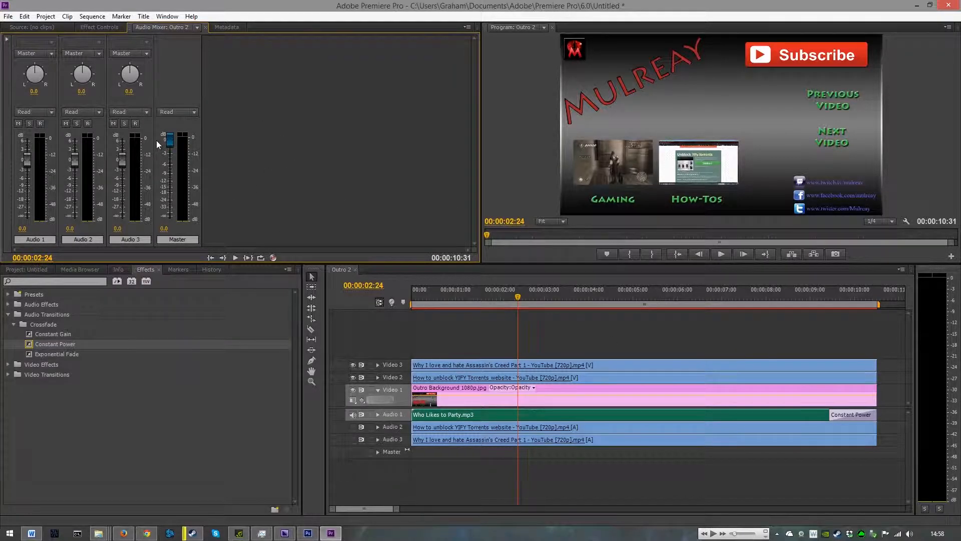
left_click_drag(169, 141, 167, 193)
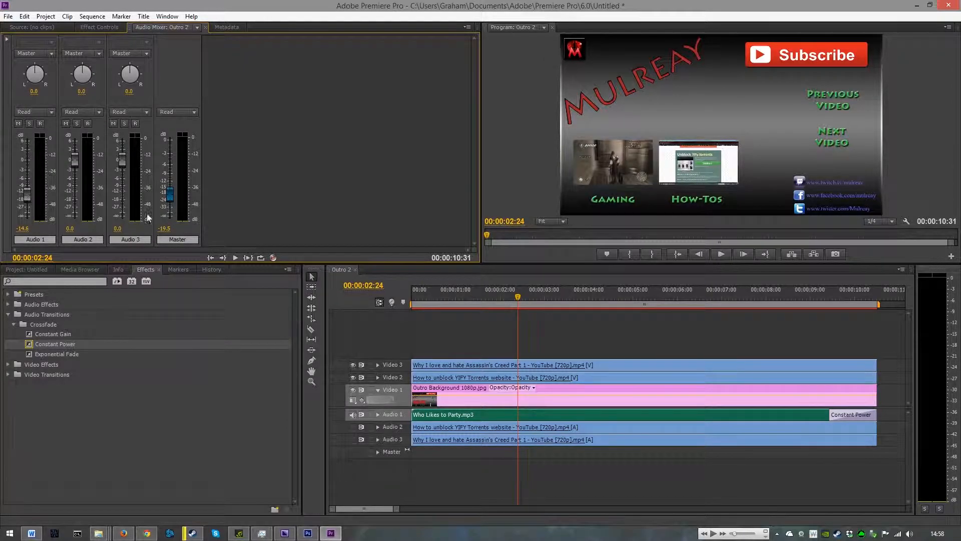
Step: Lower the Audio 1 level to -18.1 dB during playback, then replay the whole sequence from the start
left_click(720, 255)
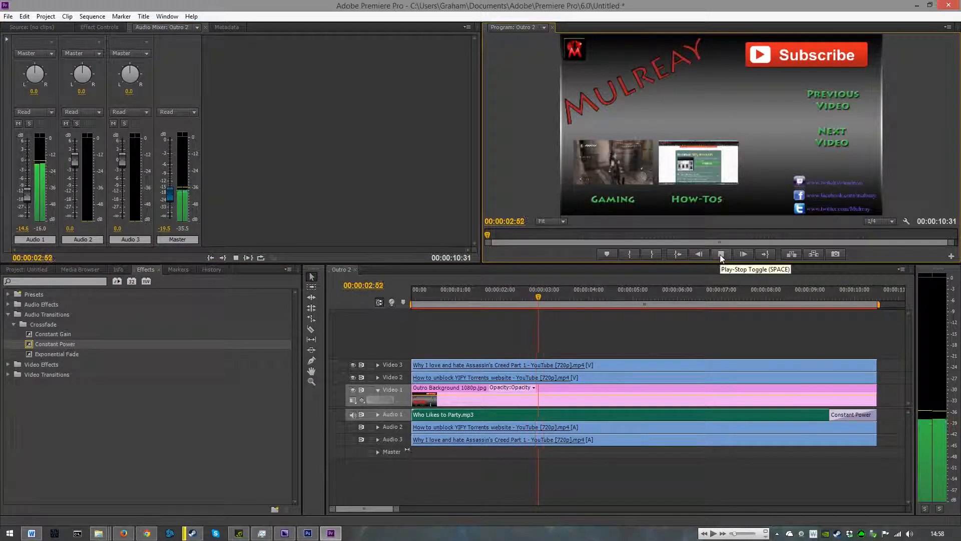
left_click_drag(28, 194, 28, 200)
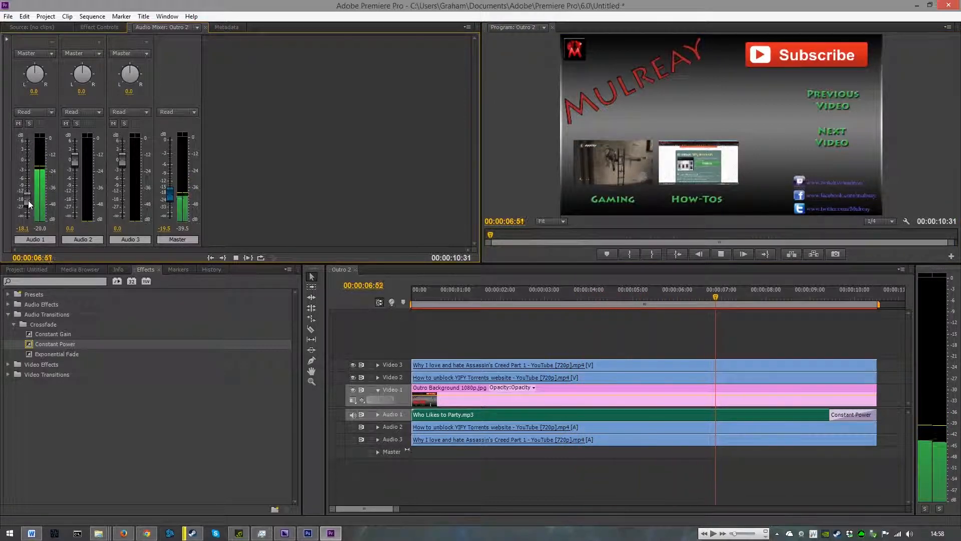
left_click(724, 251)
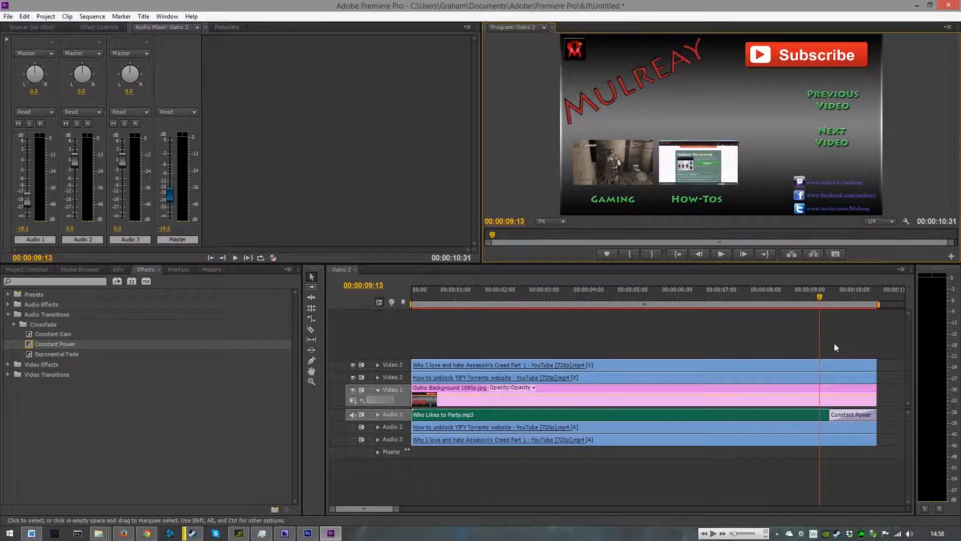
left_click_drag(820, 298, 401, 328)
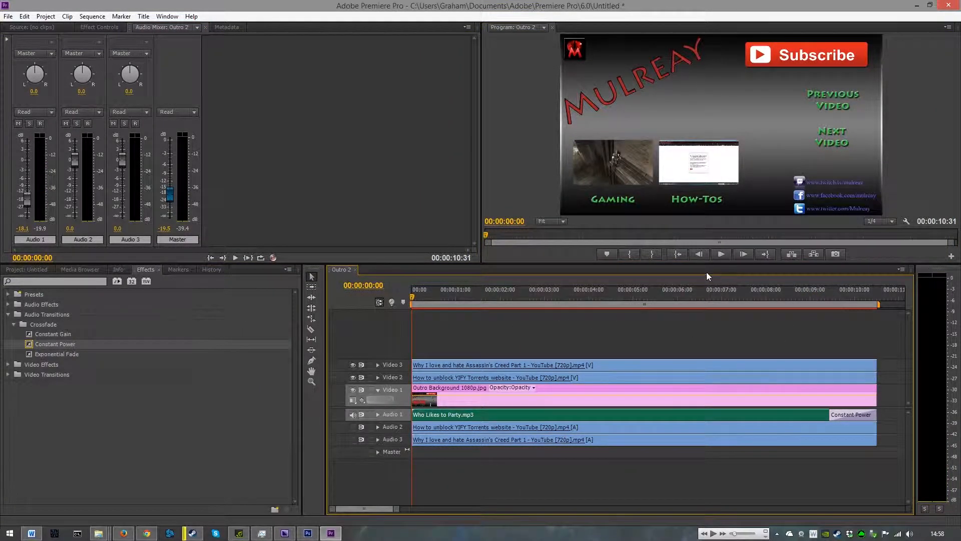
left_click(721, 254)
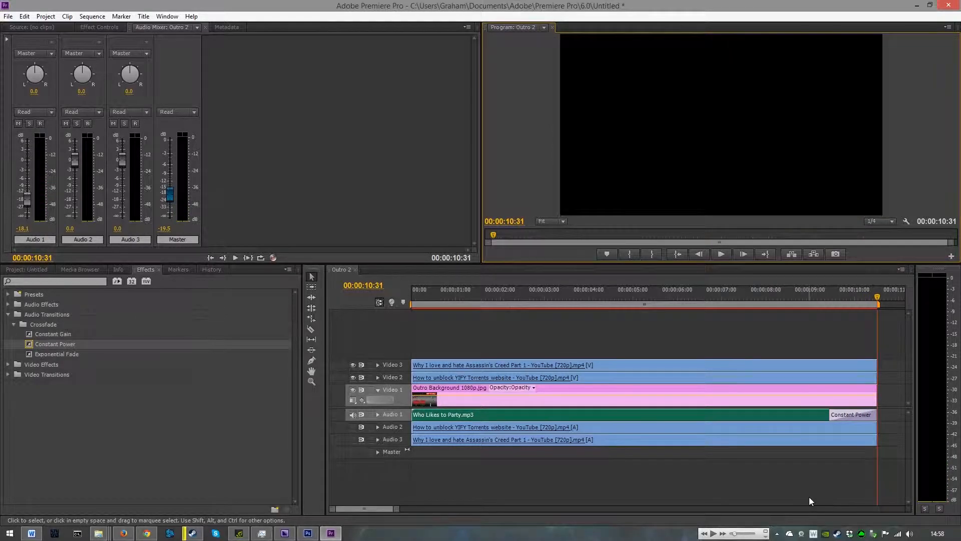
Step: Lengthen the music's closing Constant Power fade to about two seconds, replay the sequence, and return the playhead to the start
left_click(829, 415)
left_click_drag(830, 415, 784, 415)
key("Home")
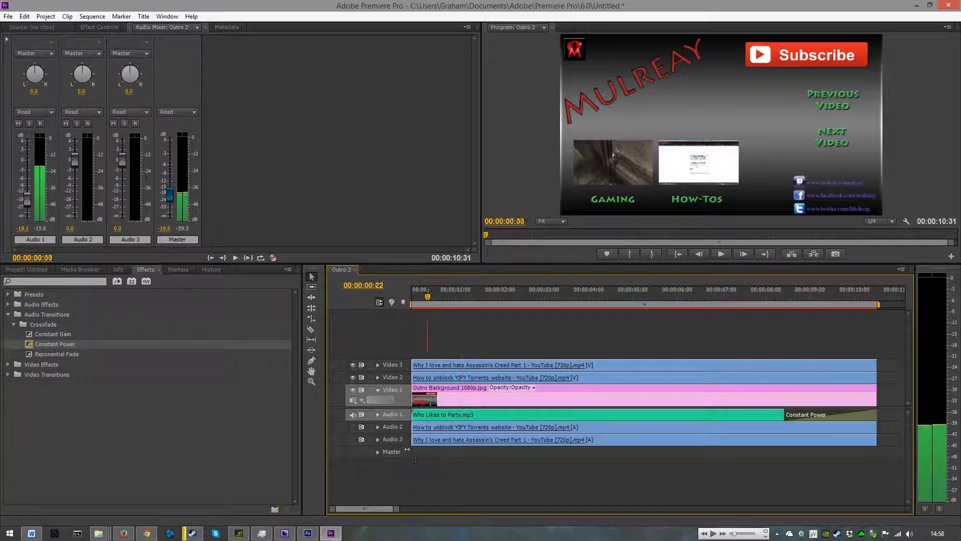
left_click(719, 254)
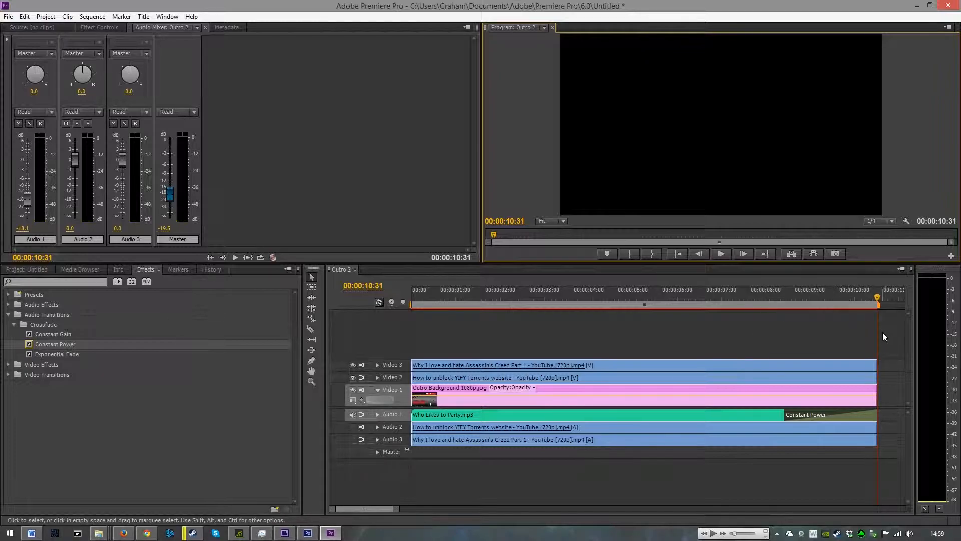
left_click(340, 287)
key("Home")
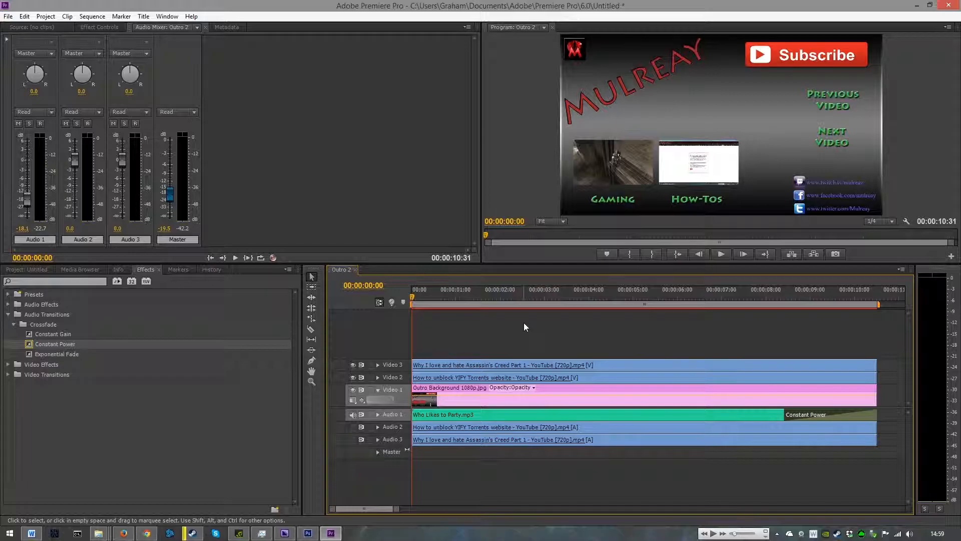
Step: Queue the Outro 2 sequence for export in H.264 format with the My YouTube 1080p 60fps preset
left_click(8, 16)
mouse_move(66, 253)
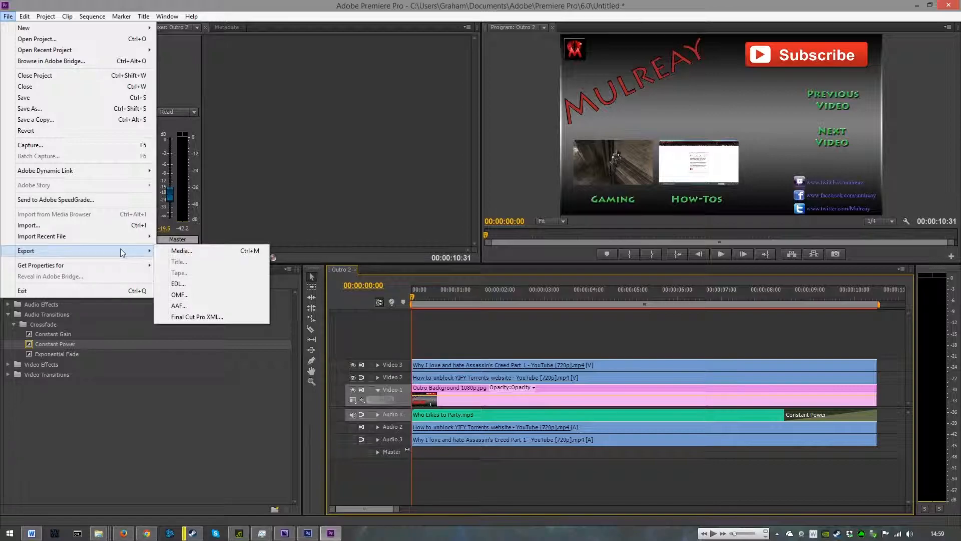
left_click(181, 254)
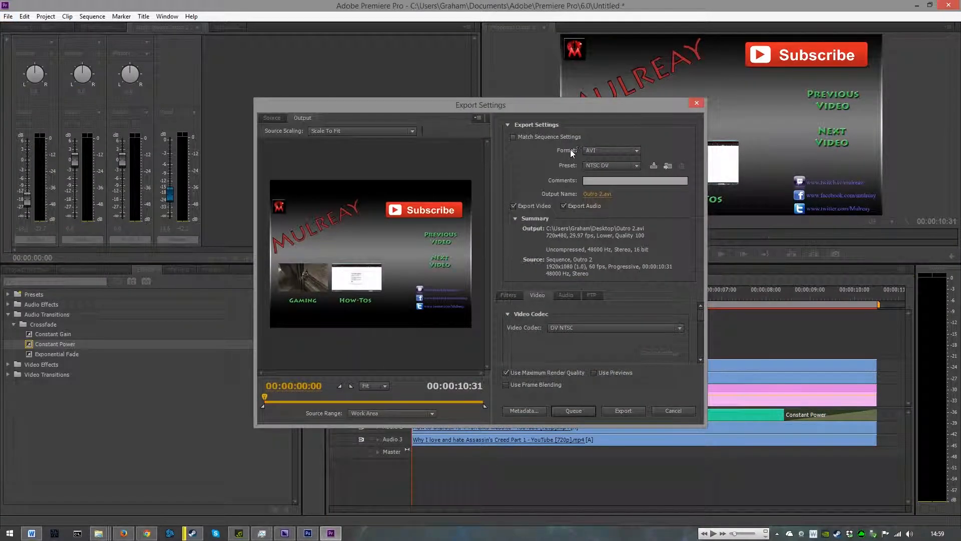
left_click(599, 151)
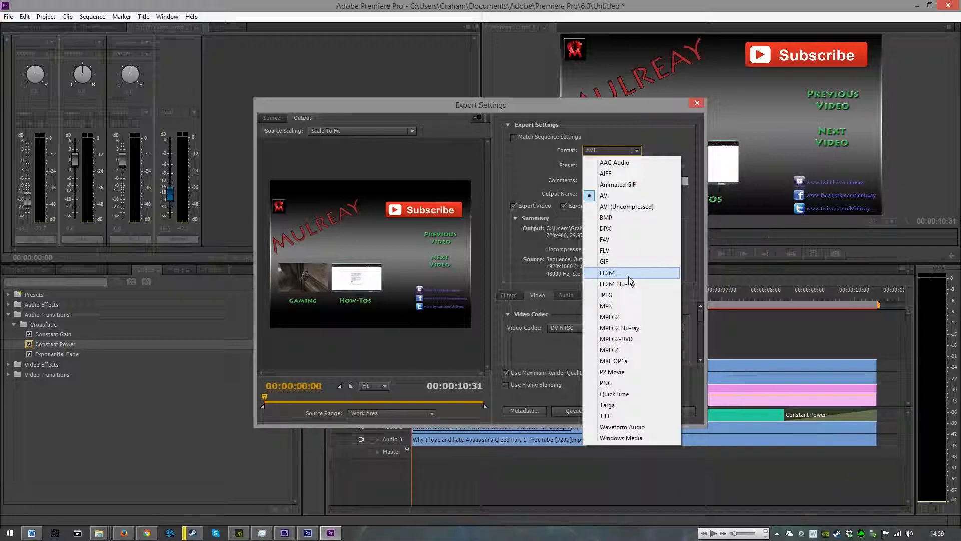
left_click(630, 274)
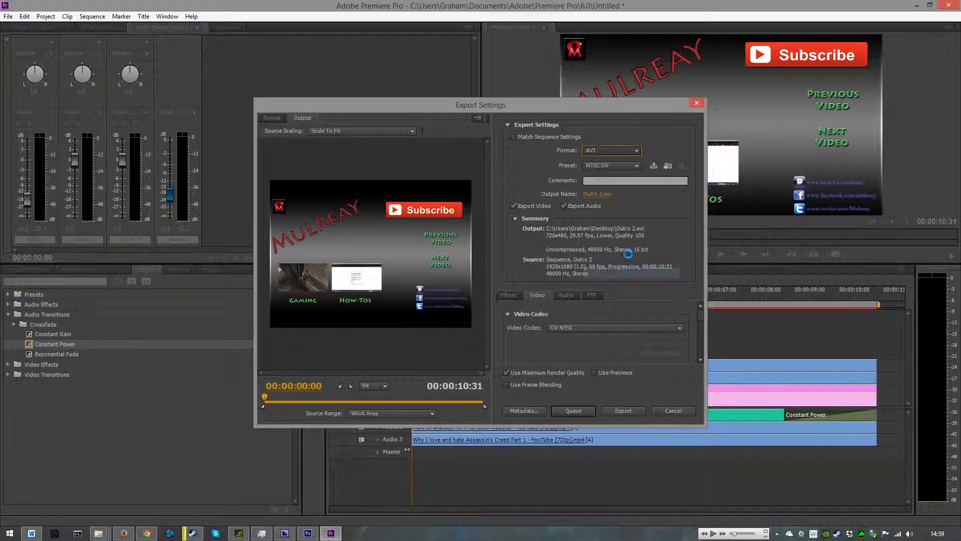
left_click(611, 164)
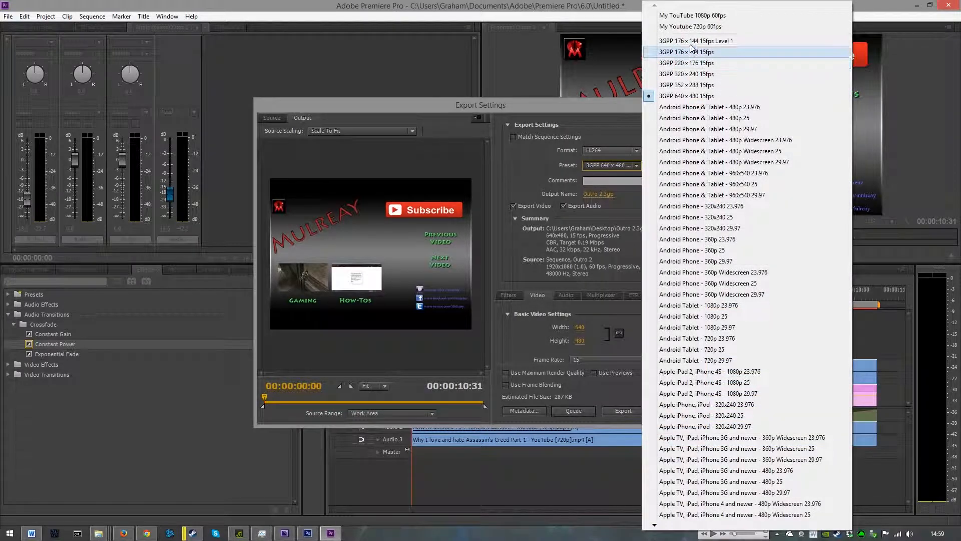
left_click(675, 16)
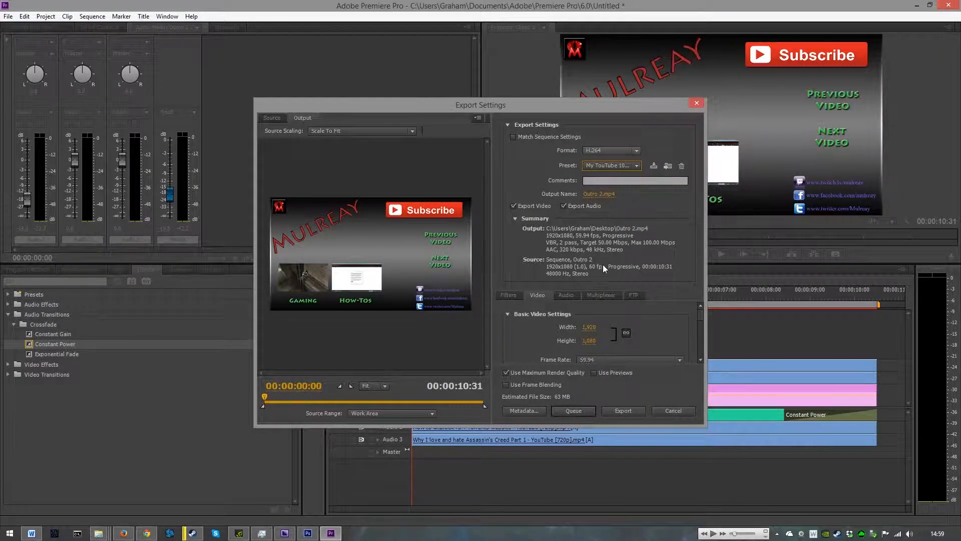
left_click(579, 408)
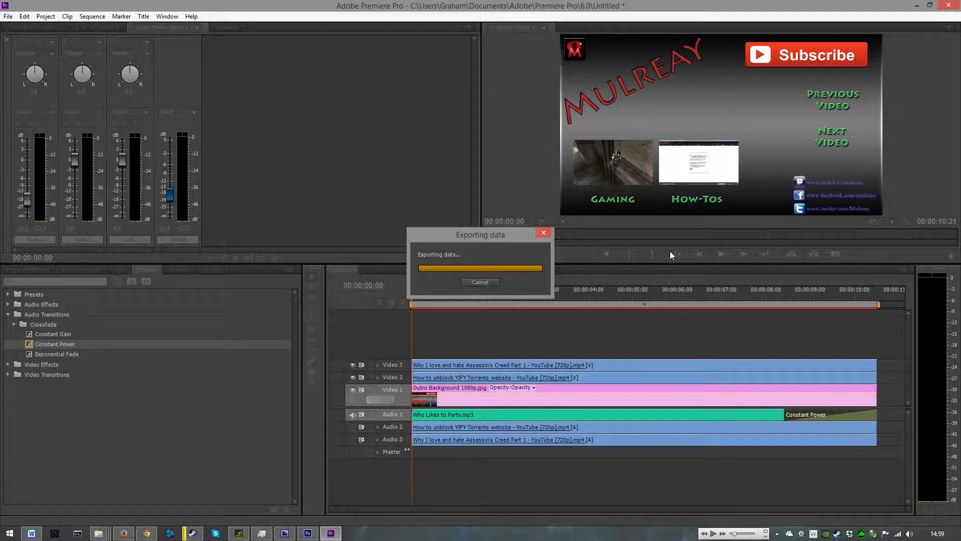
Step: Switch to Adobe Media Encoder to review the queued Outro 1 and Outro 2 exports, minimise it, and return to Premiere Pro
left_click(331, 533)
left_click(331, 533)
left_click(284, 533)
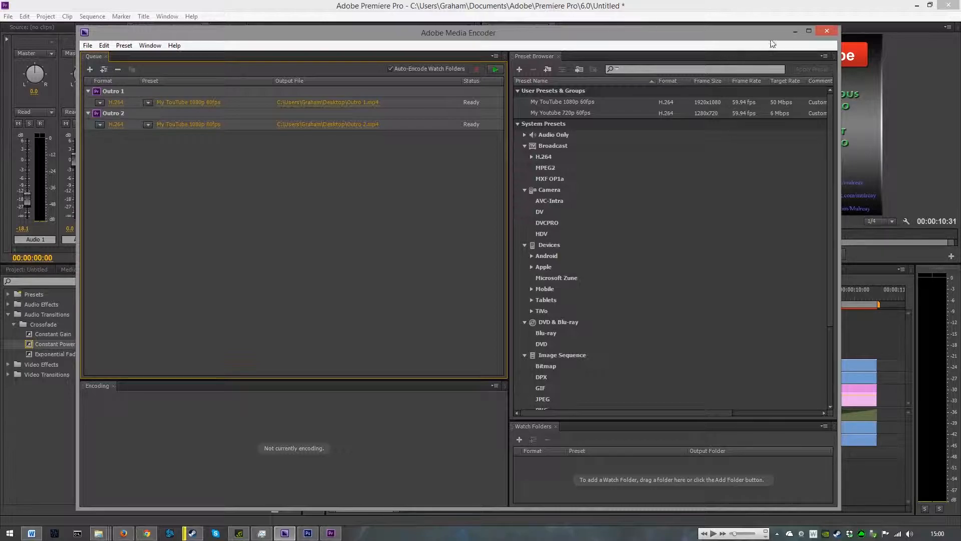
left_click(793, 33)
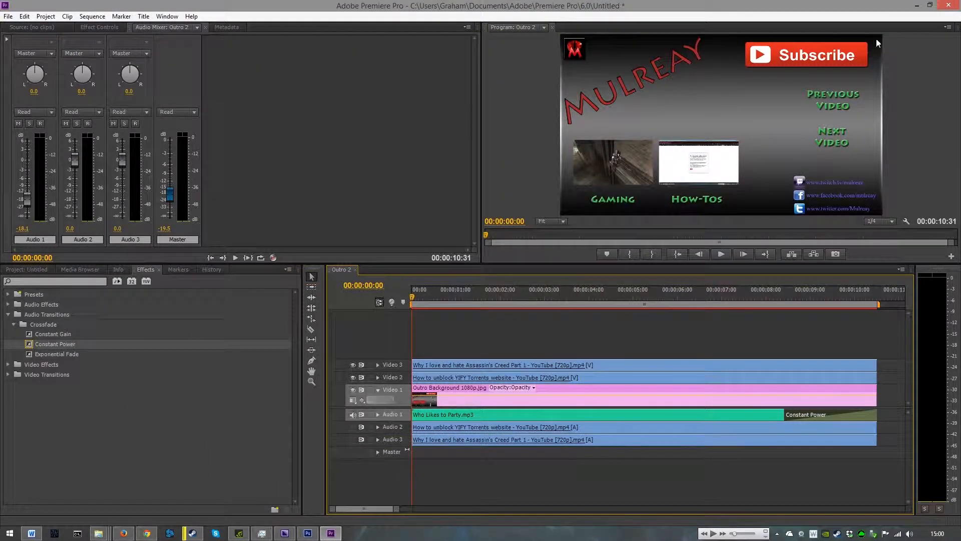
left_click(920, 5)
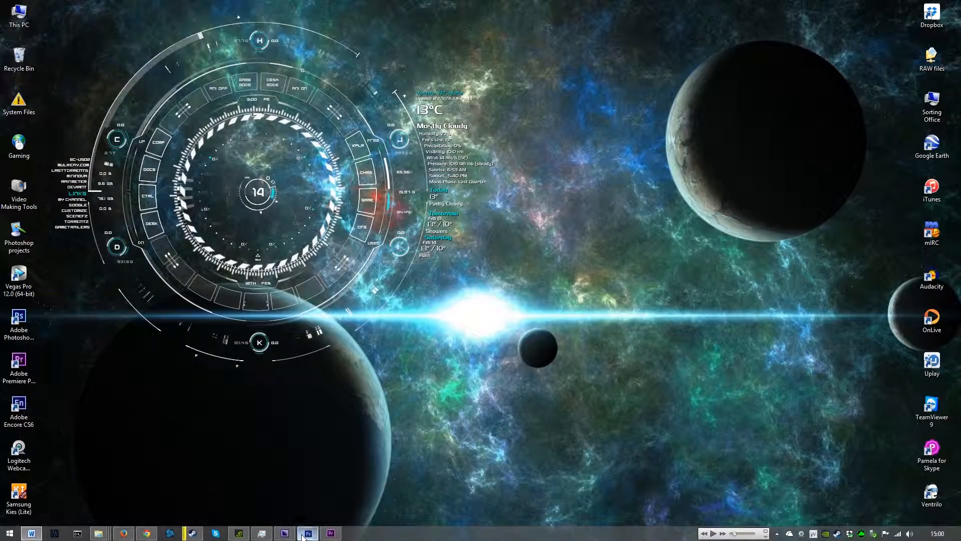
left_click(308, 533)
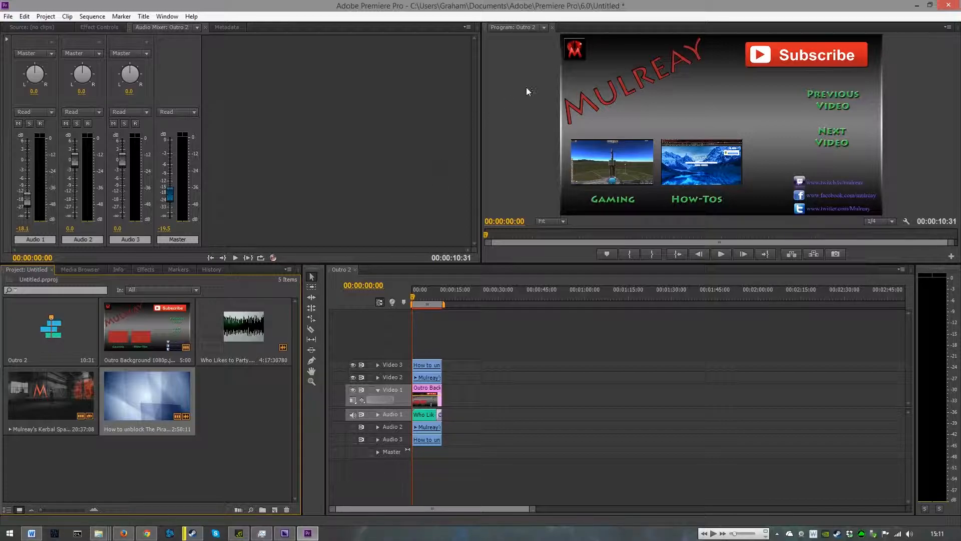
Step: Clear the two old video clips from the Video 3 and Video 2 tracks along with their linked audio
right_click(433, 369)
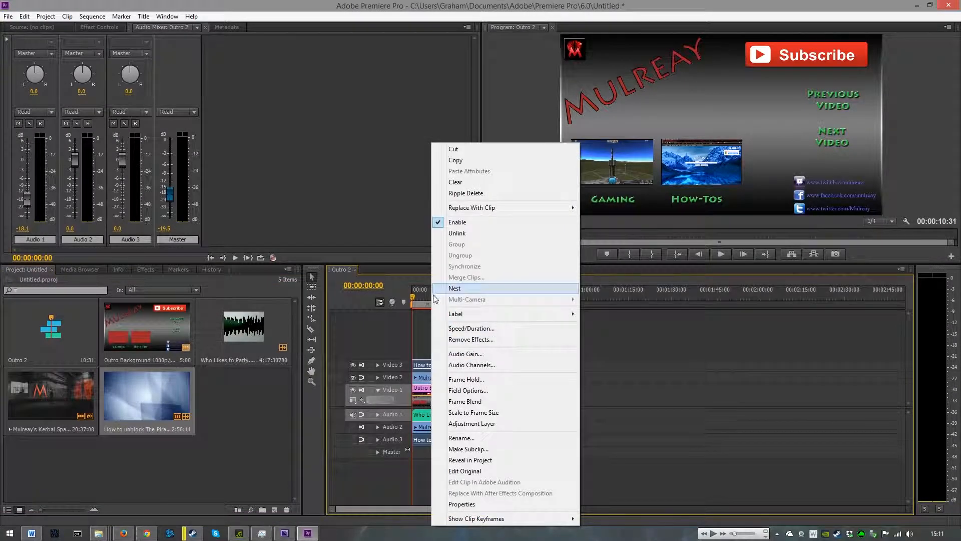
left_click(476, 184)
right_click(433, 379)
left_click(525, 184)
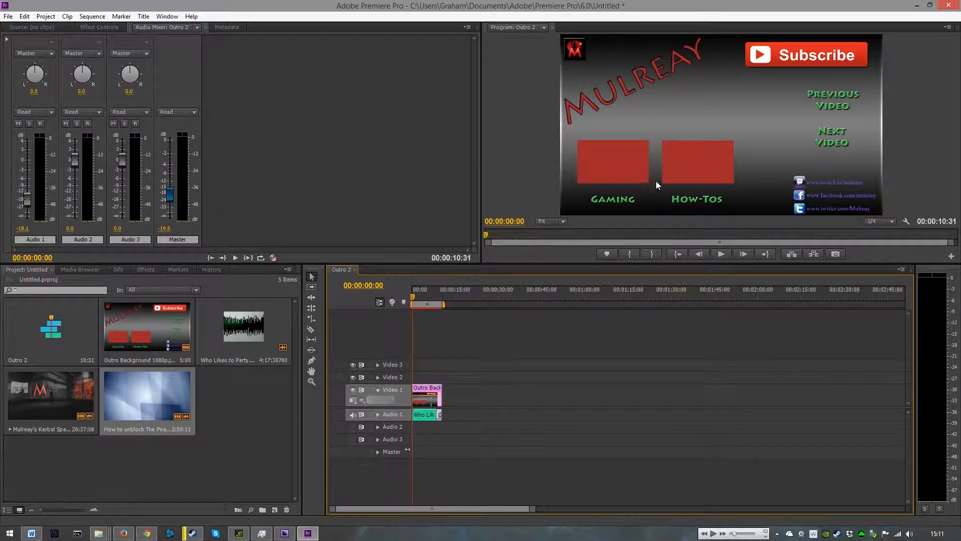
Step: Remove the How to unblock The Pirate Bay and Kerbal Space Program videos from the project
right_click(138, 396)
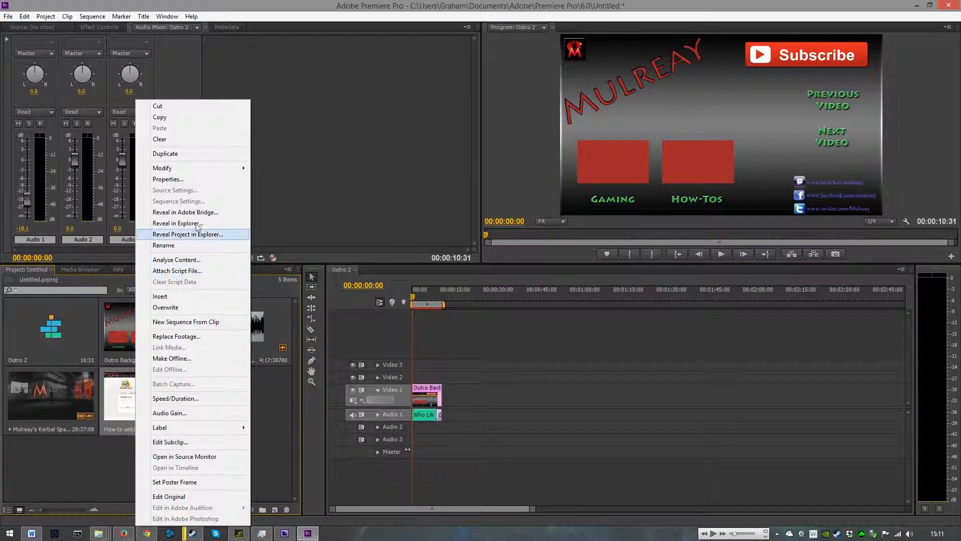
left_click(179, 139)
right_click(68, 395)
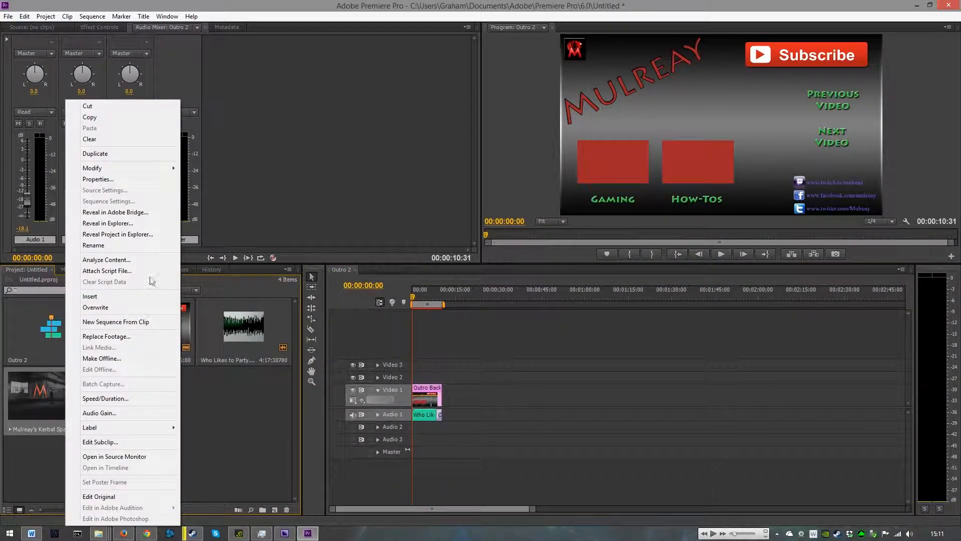
left_click(118, 138)
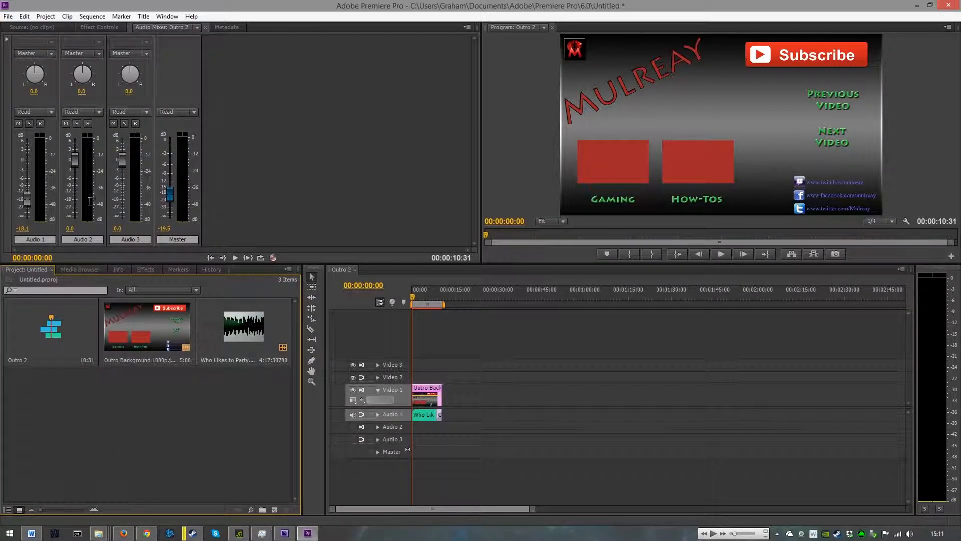
Step: Import the Just Cause 2 Multiplayer and Play Amiga games on PC using WinUAE videos from the Videos for Outros folder
left_click(6, 17)
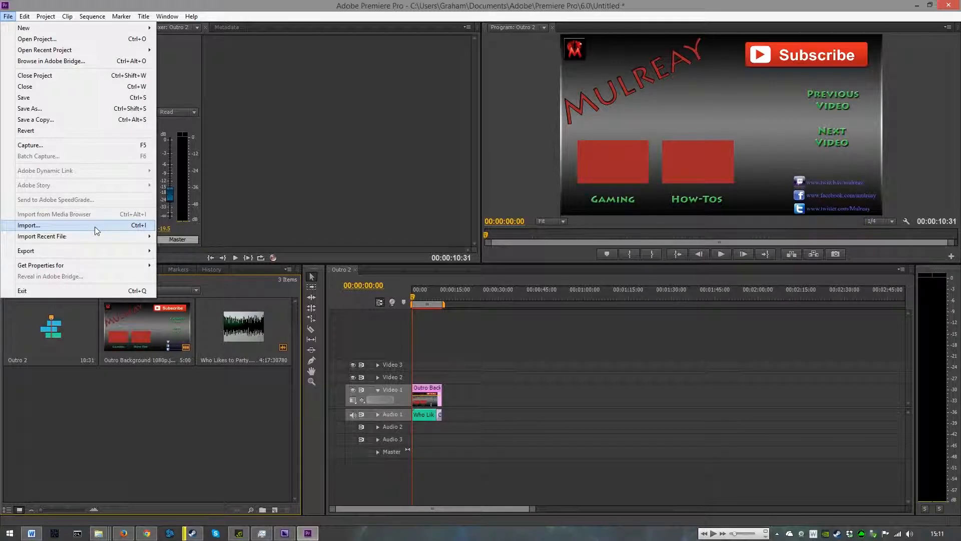
left_click(97, 230)
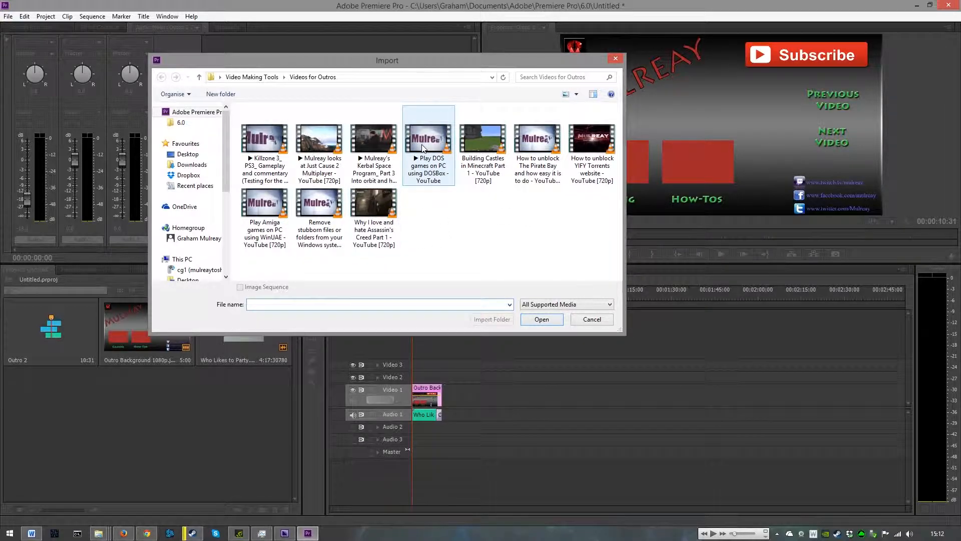
left_click(317, 143)
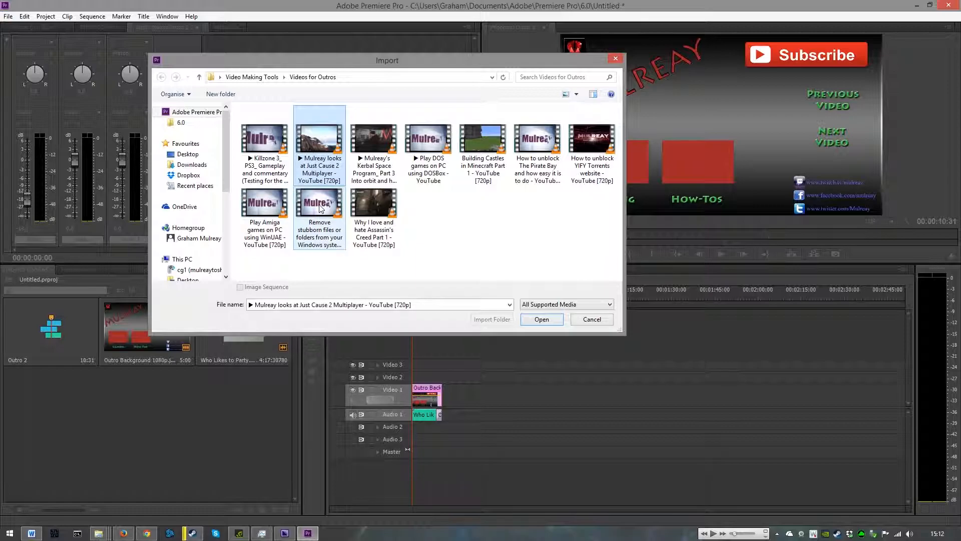
left_click(271, 211, "ctrl")
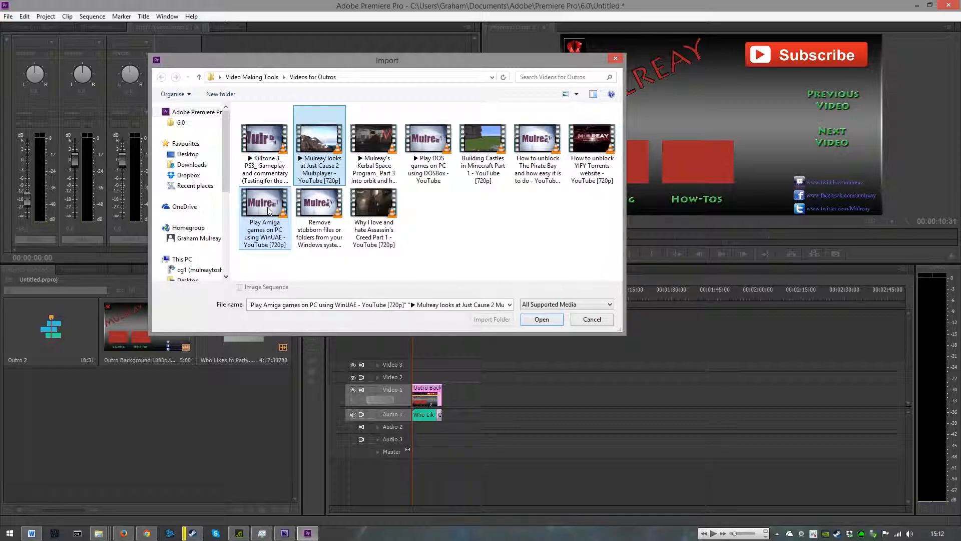
left_click(539, 320)
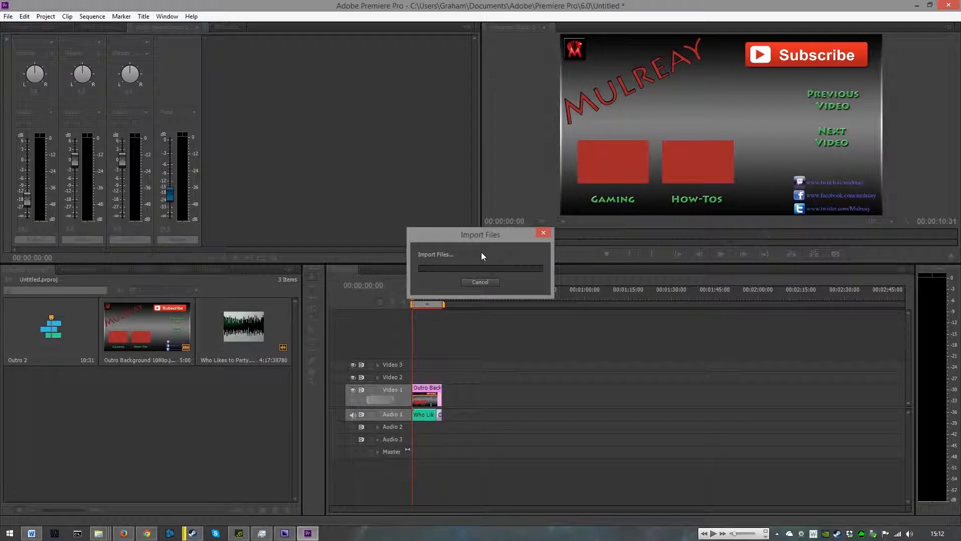
Step: Place the imported videos at the start of Video 2, then clear the Play Amiga games clip from that track
left_click_drag(46, 397, 418, 379)
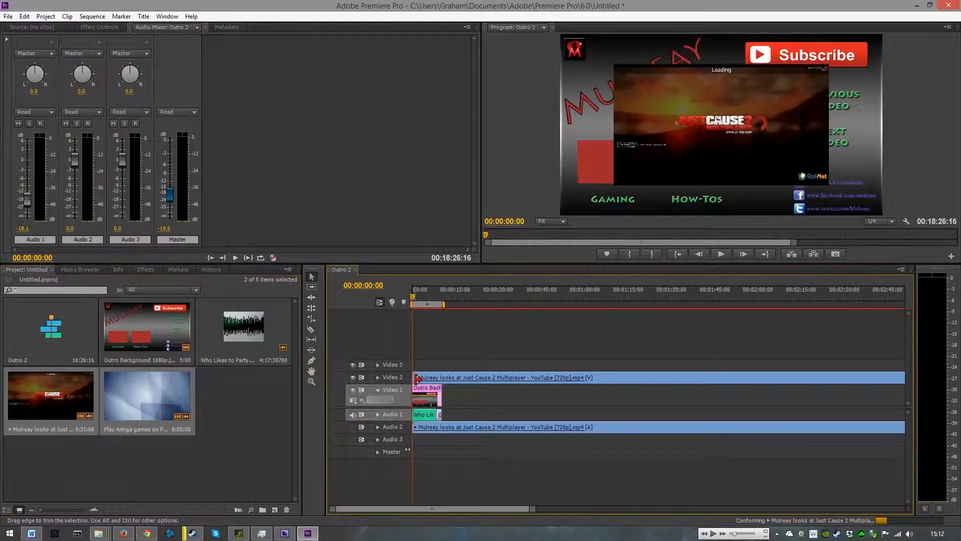
left_click_drag(535, 511, 726, 509)
left_click_drag(803, 503, 860, 506)
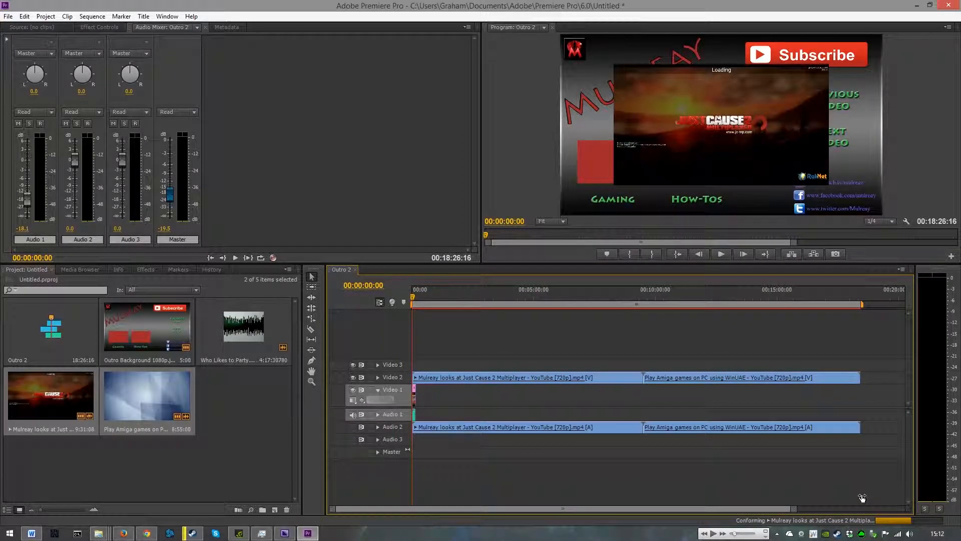
right_click(736, 376)
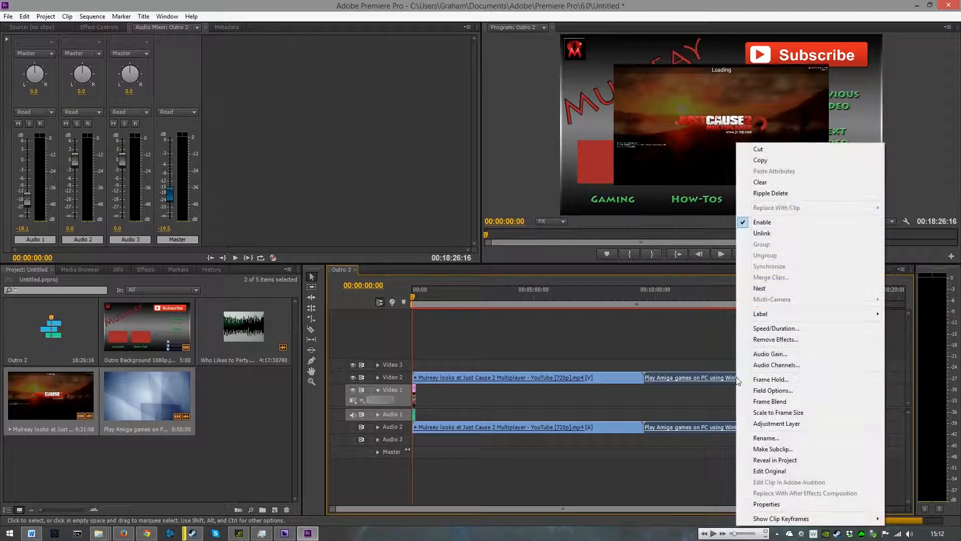
left_click(762, 184)
Step: Trim both ends of the Just Cause 2 clip so it runs from the sequence start to the background's end at 00:00:10:31
left_click_drag(640, 510, 464, 505)
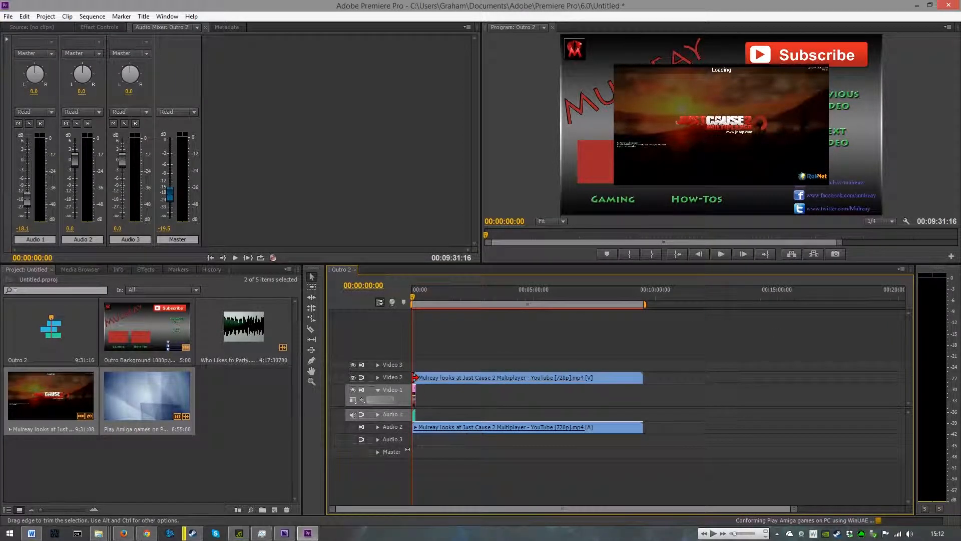
left_click_drag(416, 377, 445, 381)
left_click_drag(583, 377, 416, 377)
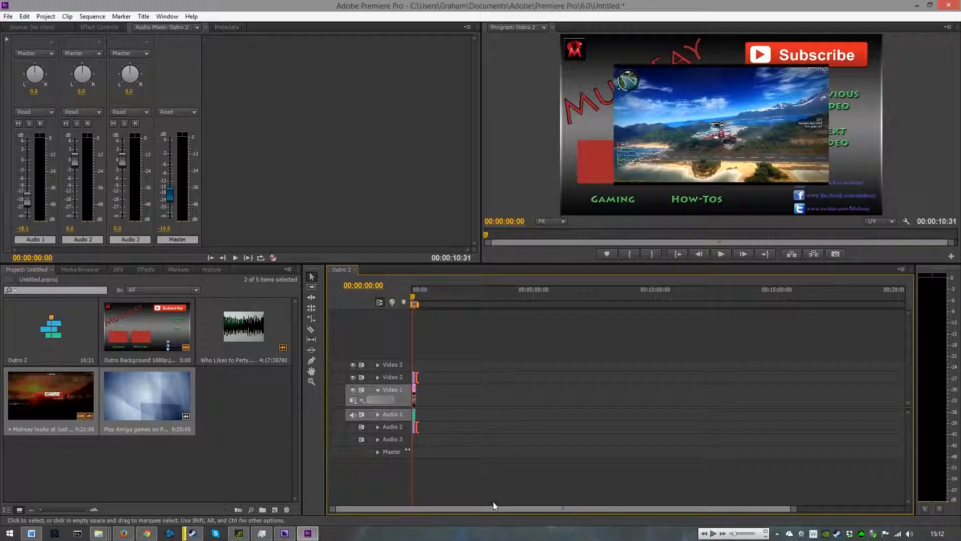
left_click_drag(793, 510, 619, 516)
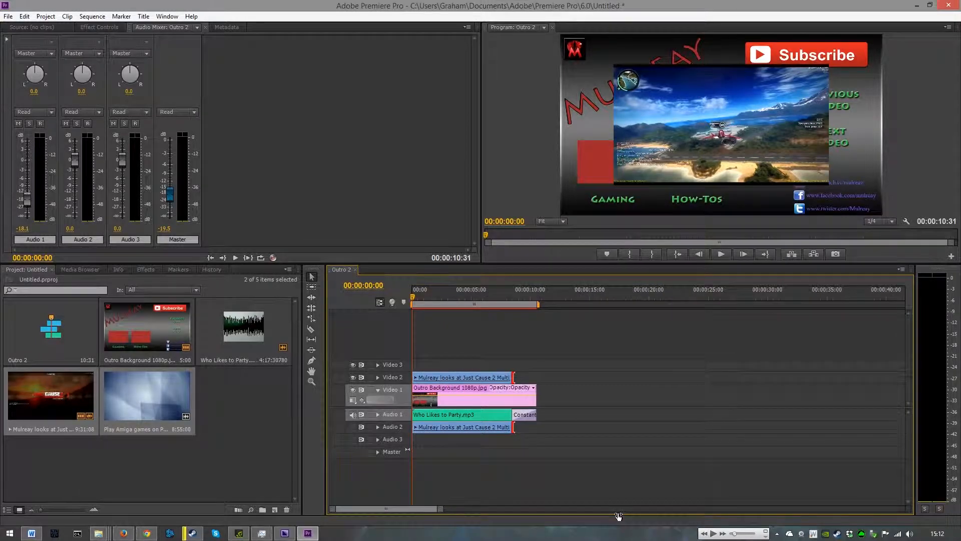
left_click_drag(513, 377, 538, 378)
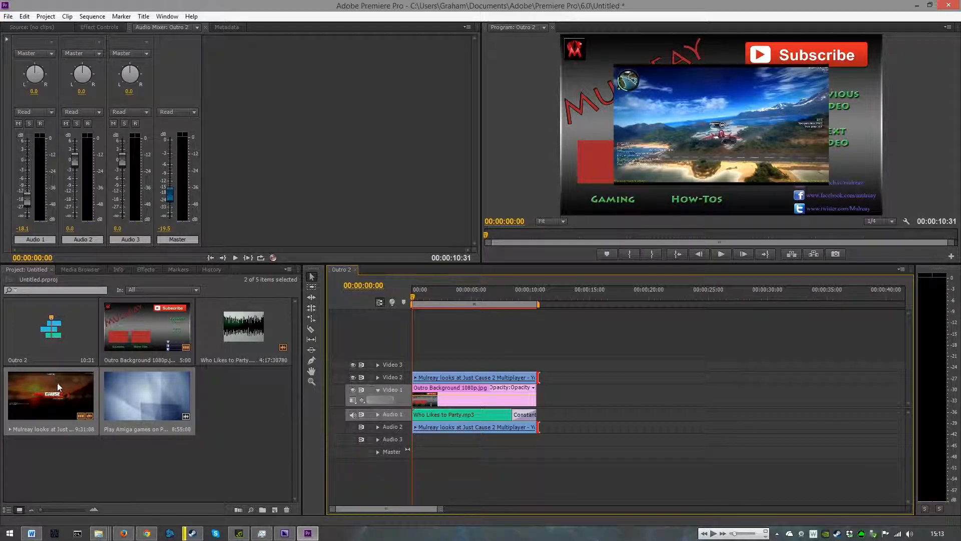
Step: Place the Play Amiga games clip on Video 3 at about 00:00:40:00, clear of the existing clips
left_click(67, 402)
left_click(128, 403)
left_click_drag(129, 403, 890, 368)
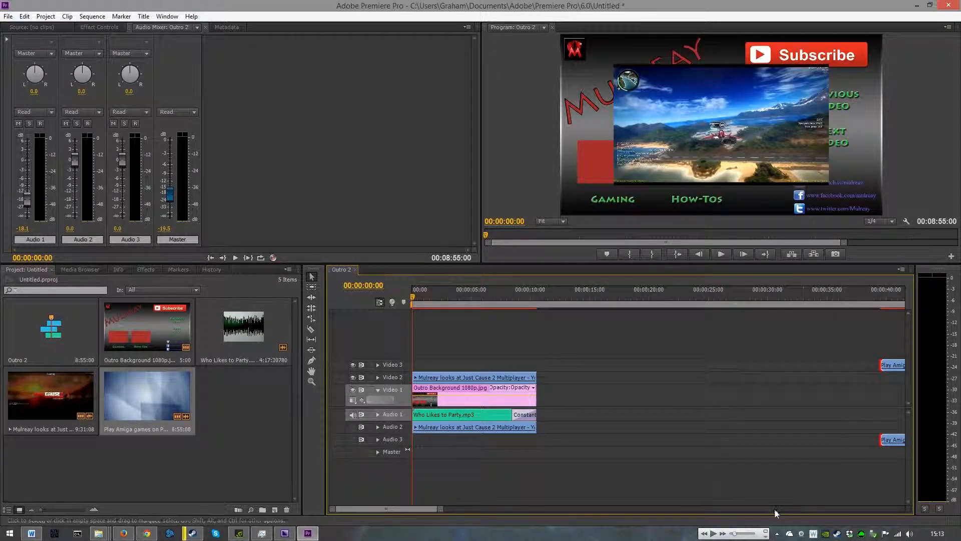
Step: Trim the Play Amiga games clip and move it to the sequence start so it ends at 00:00:10:31, and play the sequence
left_click_drag(442, 513, 833, 515)
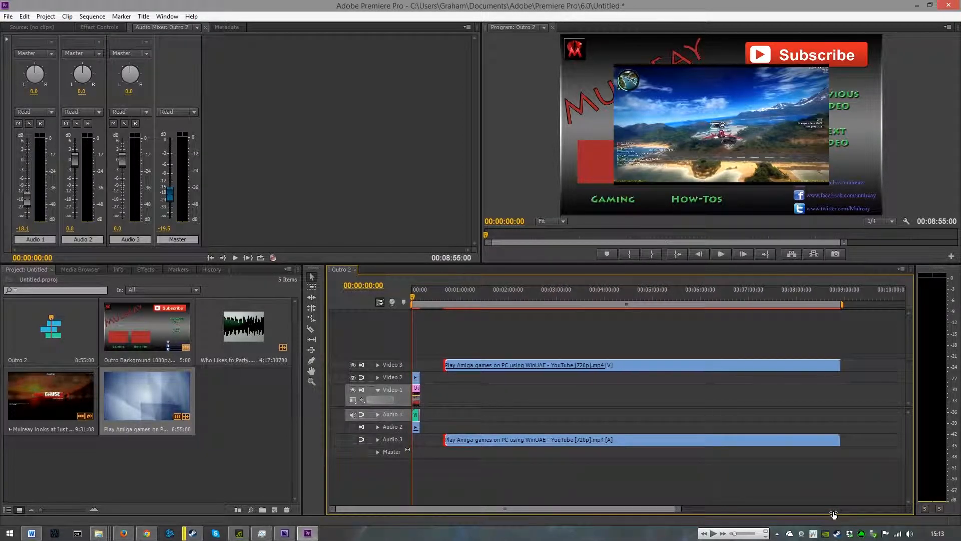
left_click_drag(842, 365, 533, 365)
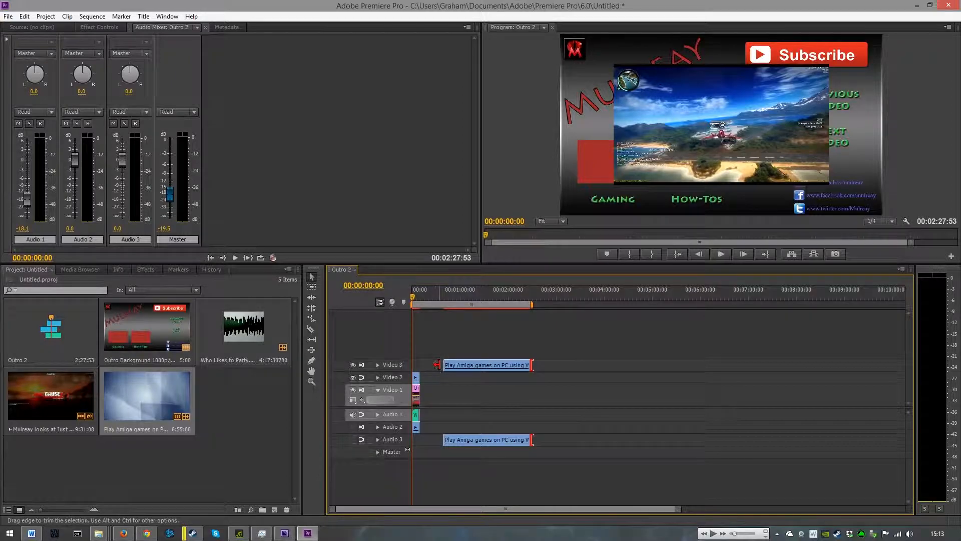
left_click_drag(457, 364, 426, 365)
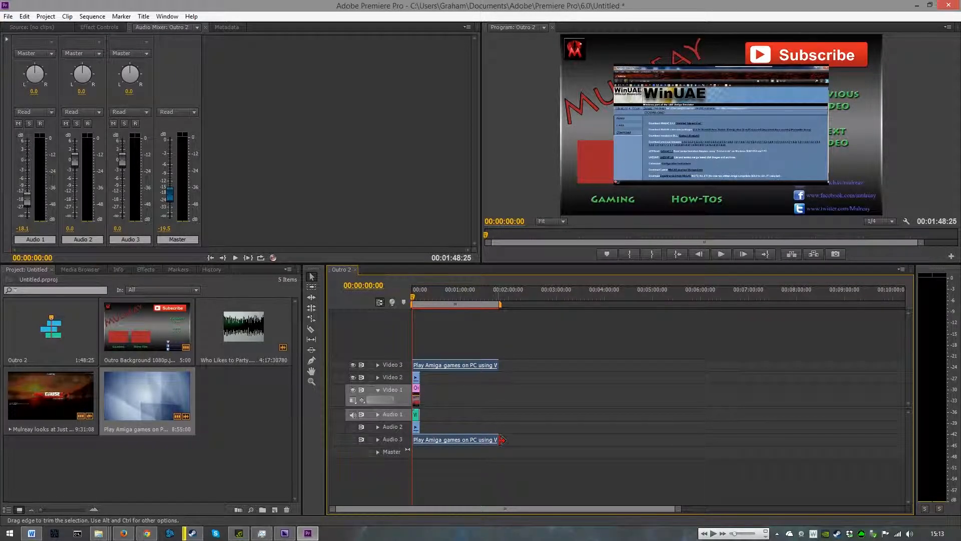
left_click_drag(495, 440, 470, 439)
mouse_move(413, 365)
left_mouse_down()
mouse_move(461, 365)
mouse_move(411, 369)
left_mouse_up()
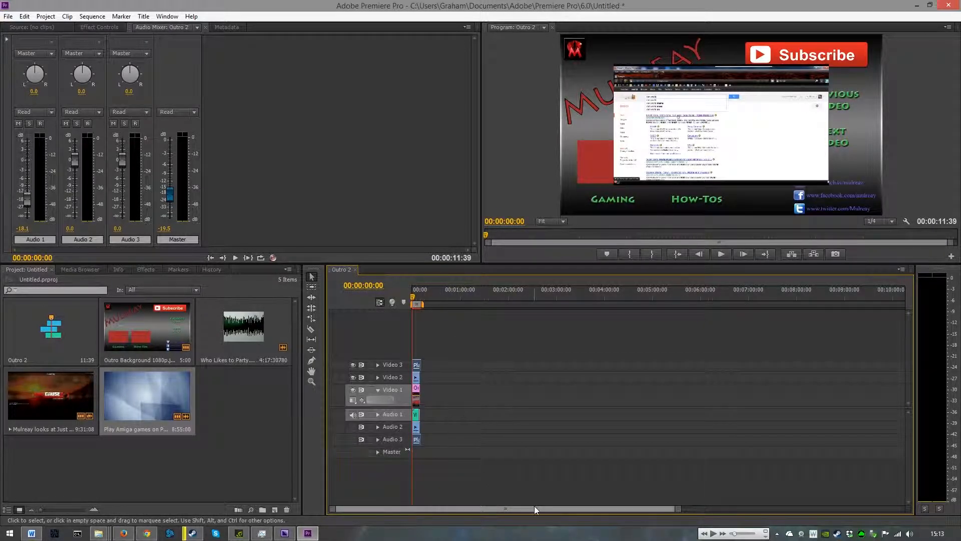
left_click_drag(678, 512, 549, 511)
left_click_drag(719, 365, 690, 365)
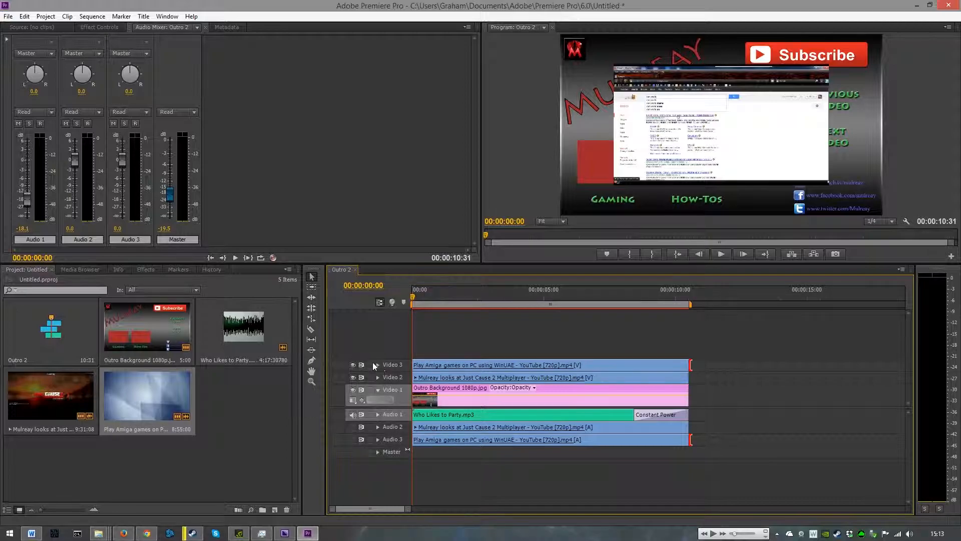
left_click(721, 254)
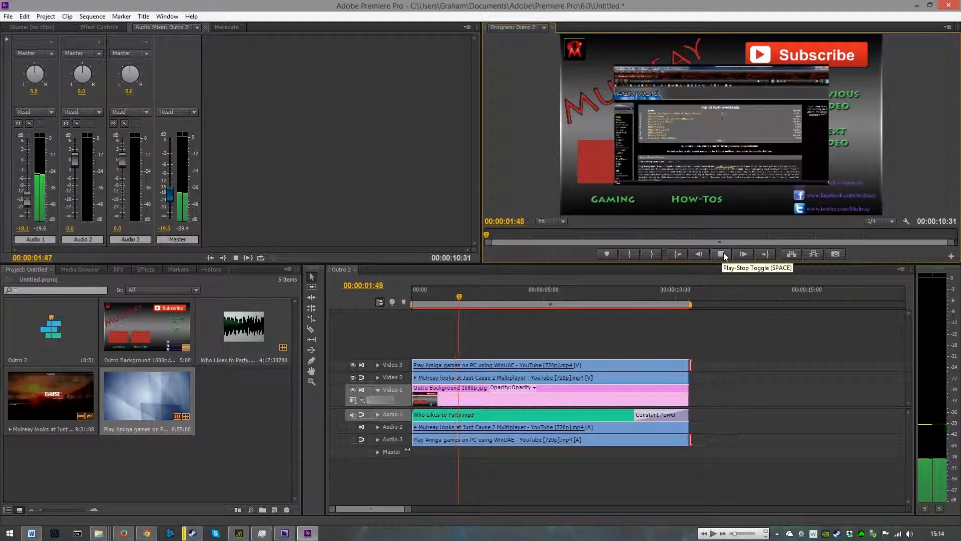
Step: Stop playback, shrink the Just Cause 2 clip to a small thumbnail and park it beside the Previous Video text in the frame
left_click(723, 253)
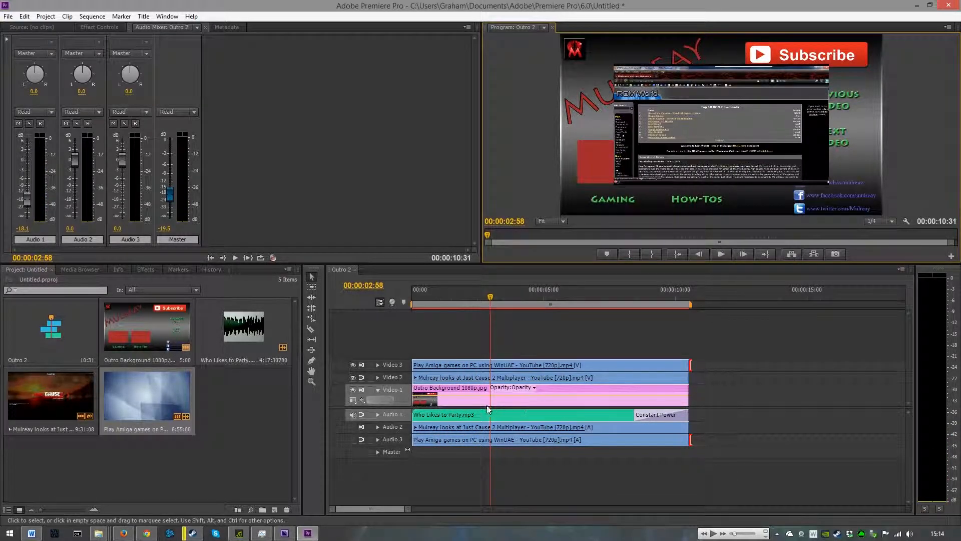
left_click(455, 380)
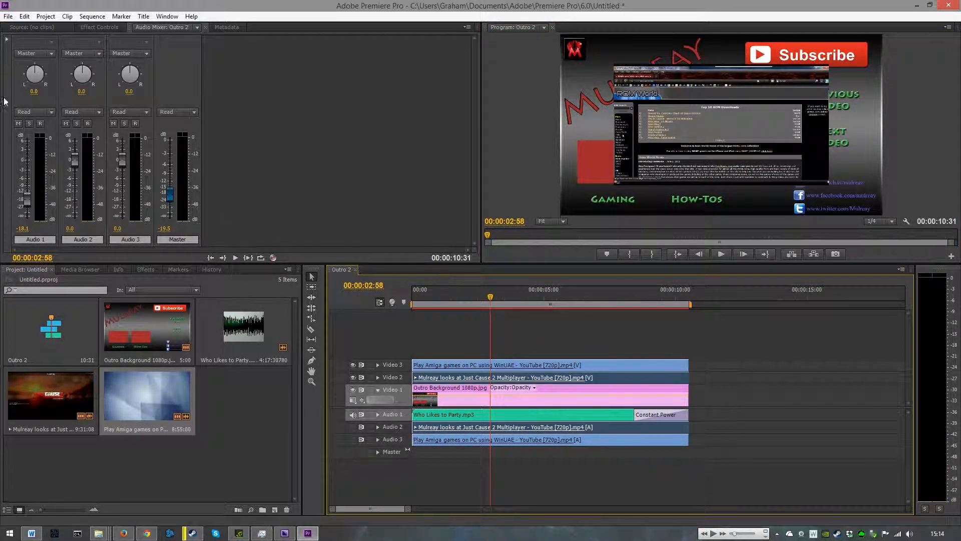
left_click(103, 28)
left_click(31, 69)
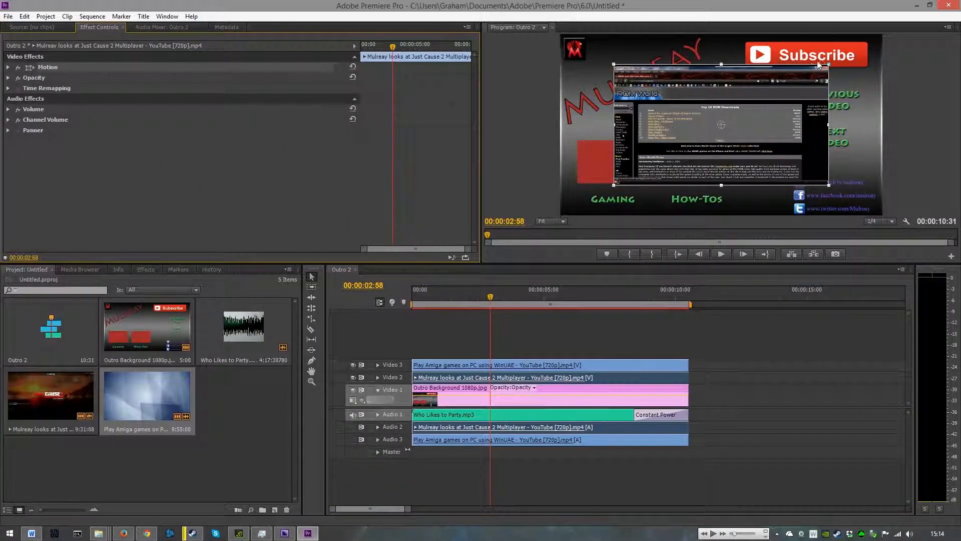
left_click_drag(828, 63, 862, 88)
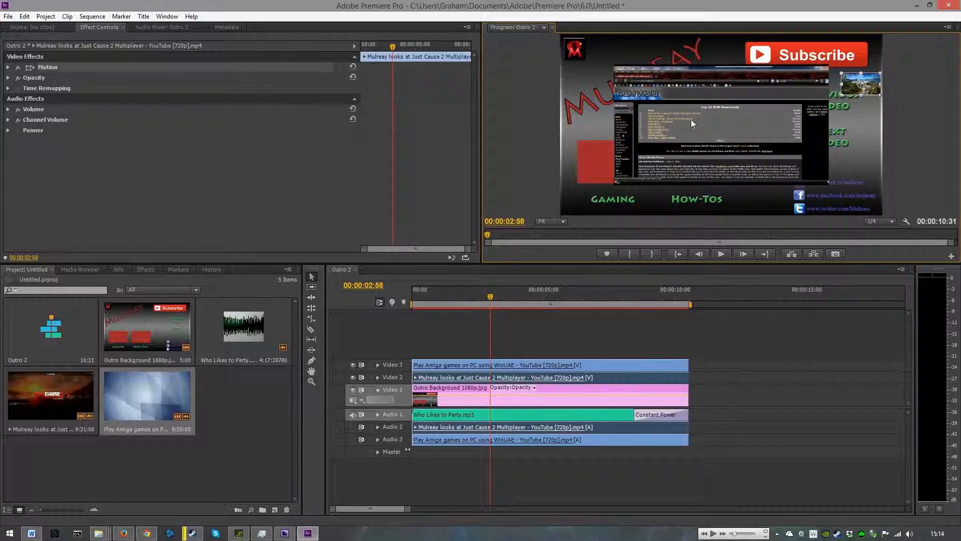
Step: Shrink the Play Amiga games clip and place it over the red box above How-Tos
left_click(468, 366)
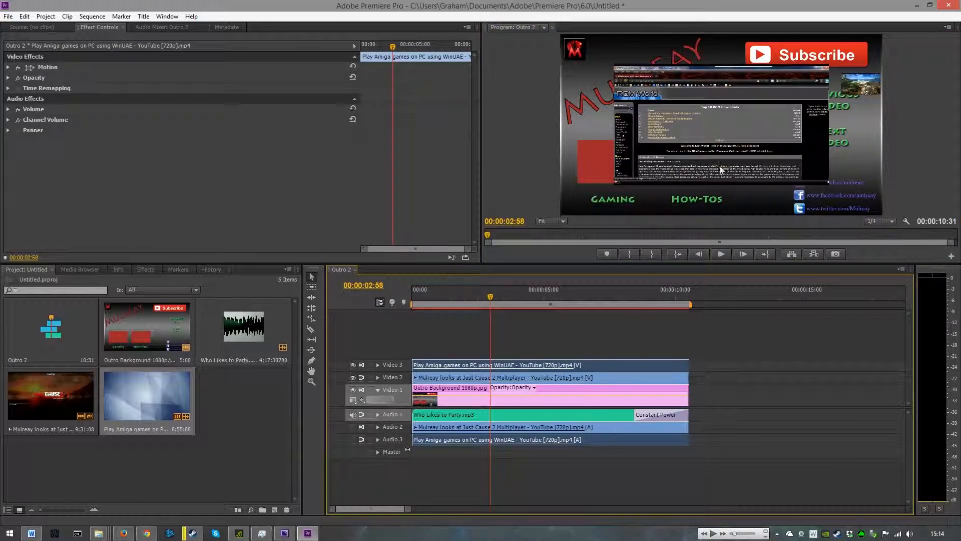
left_click(29, 69)
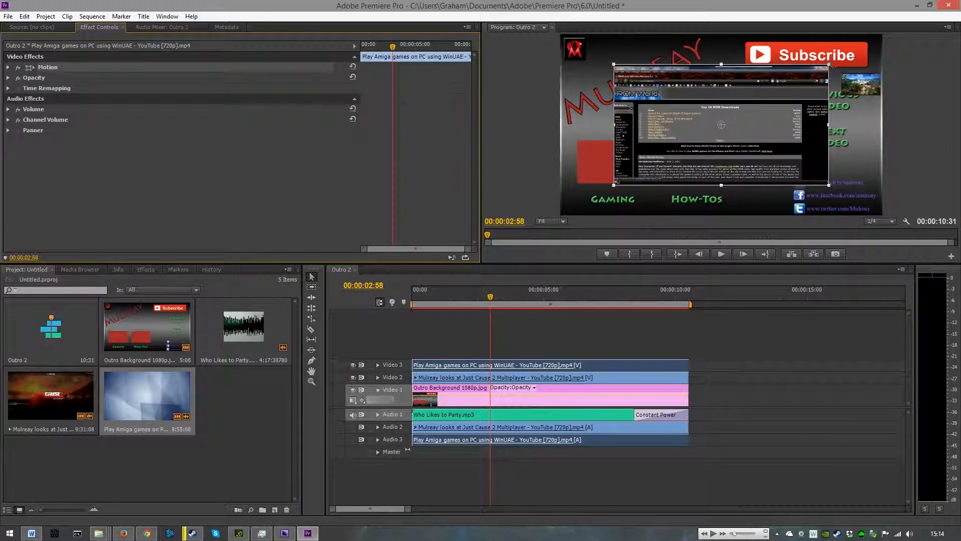
left_click_drag(829, 64, 707, 160)
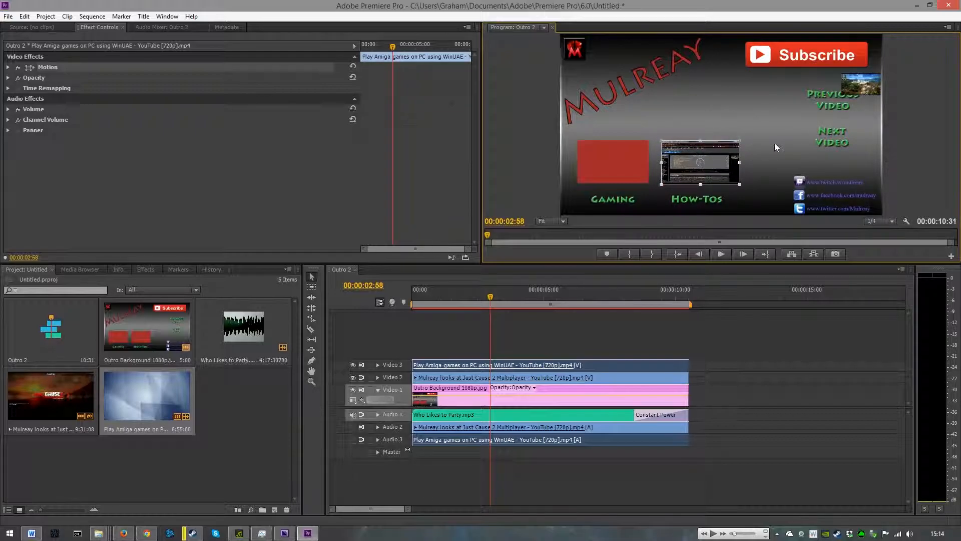
Step: Enlarge the Play Amiga games clip slightly so it fully covers the How-Tos placeholder
left_click(469, 364)
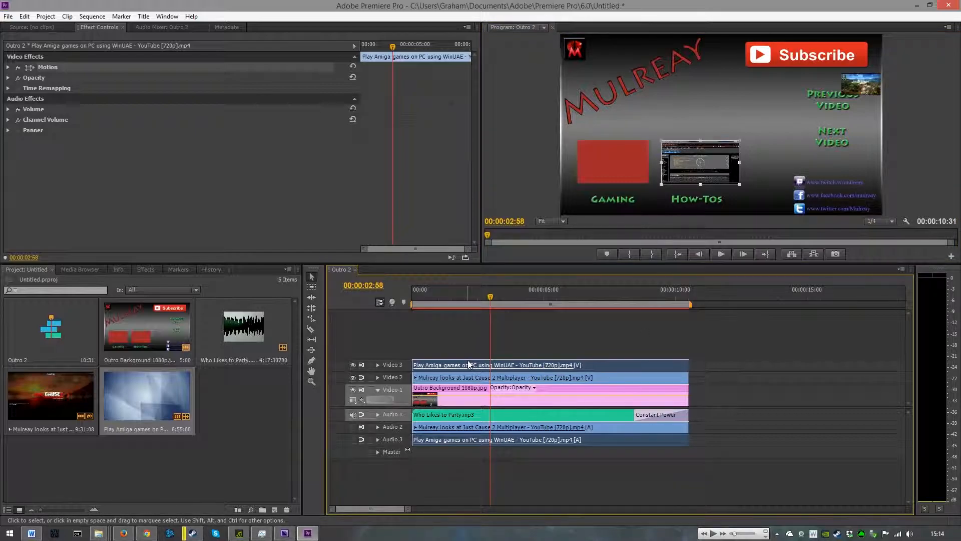
left_click(472, 377)
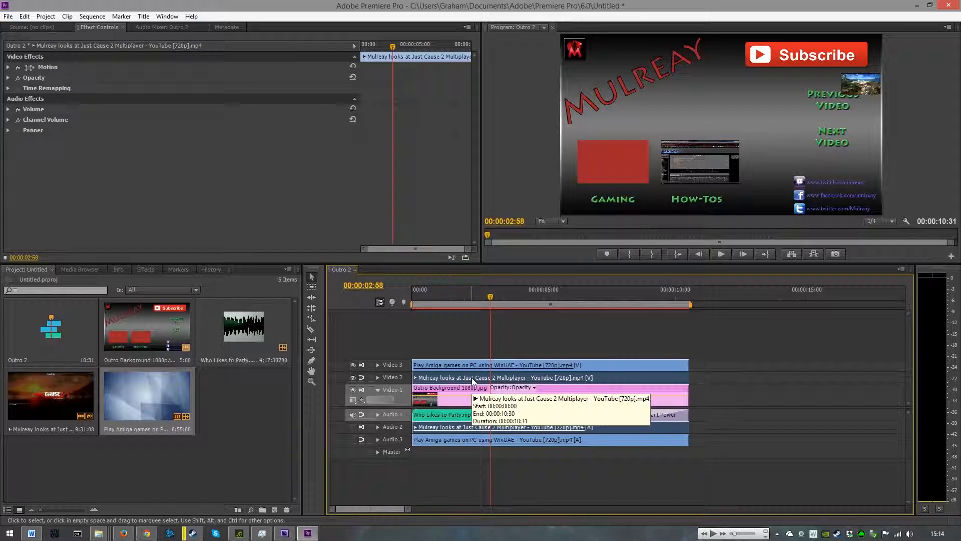
left_click(474, 366)
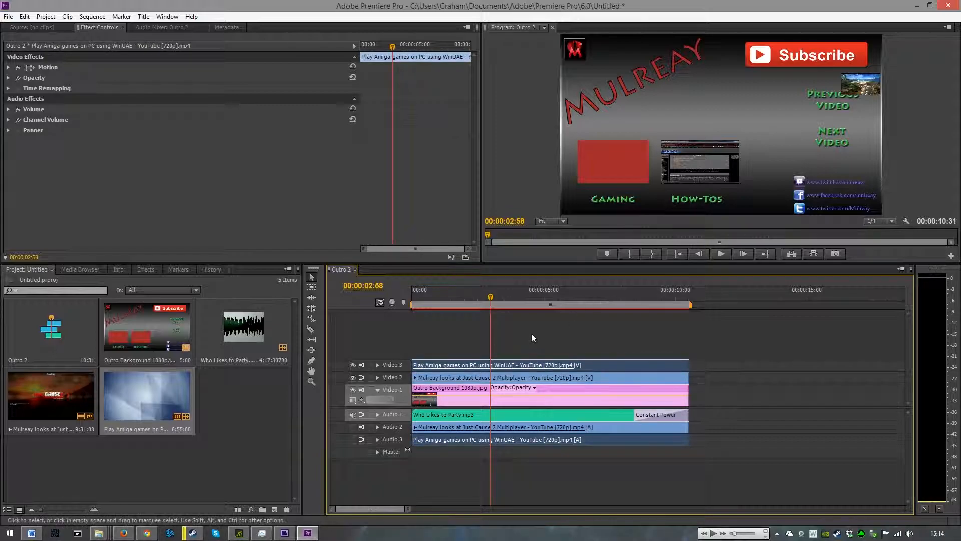
left_click(46, 67)
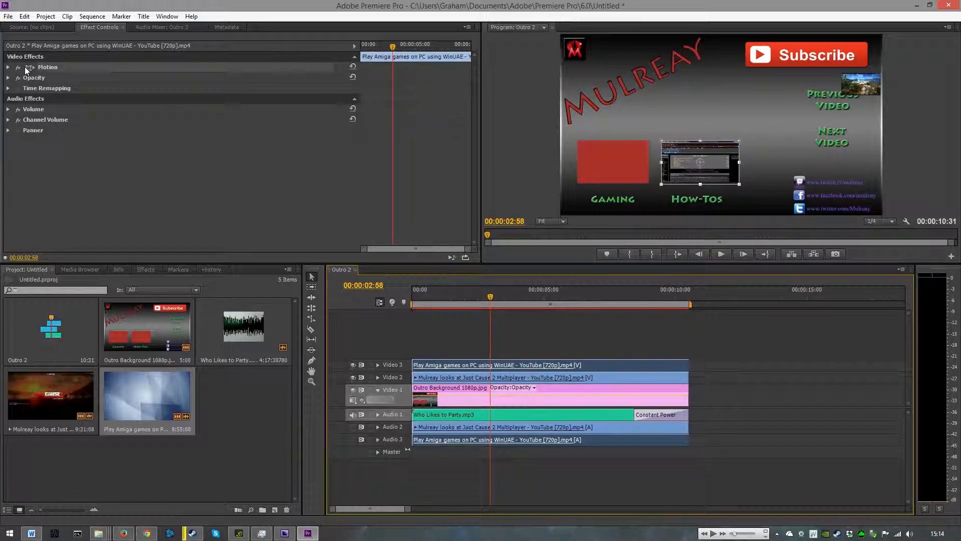
left_click(737, 142)
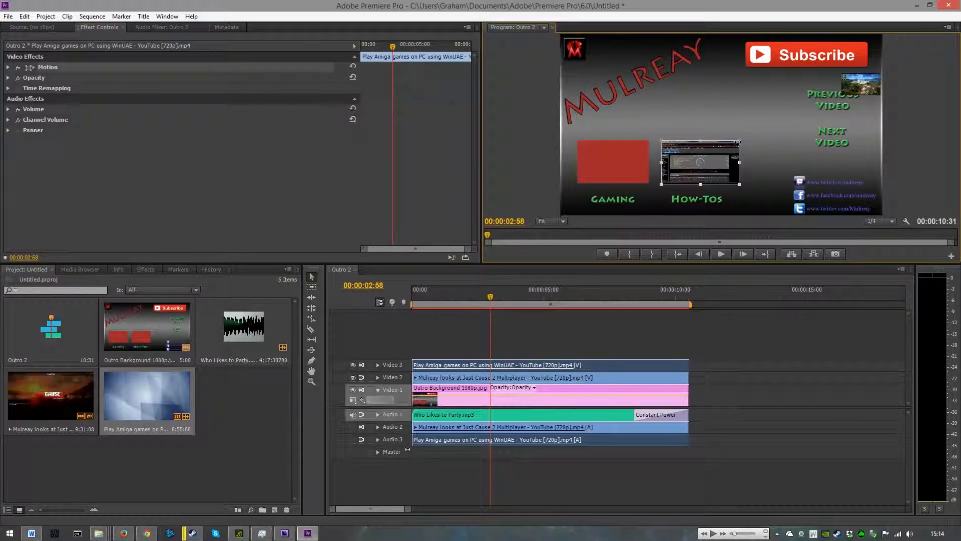
left_click_drag(738, 140, 741, 138)
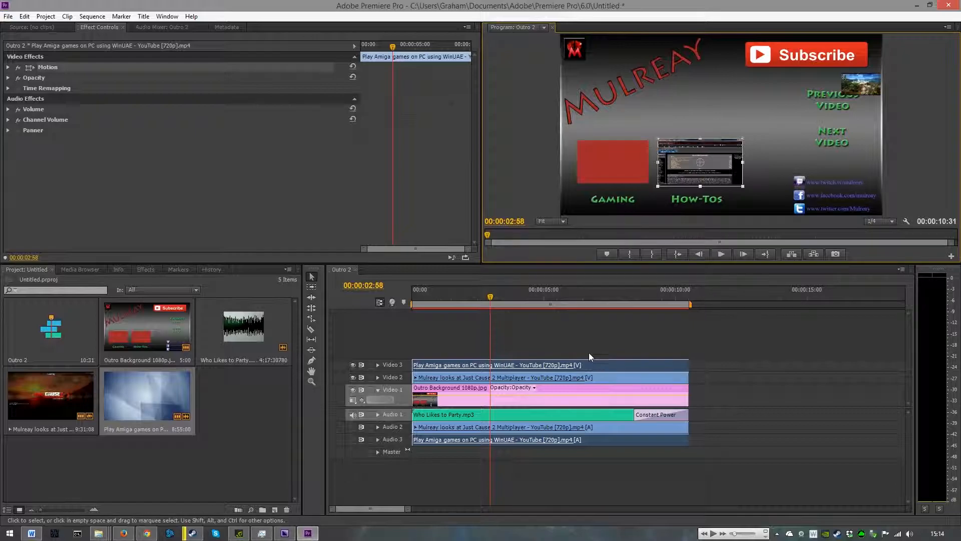
Step: Move the Just Cause 2 clip over the red Gaming box and scale it to cover the placeholder
left_click(550, 377)
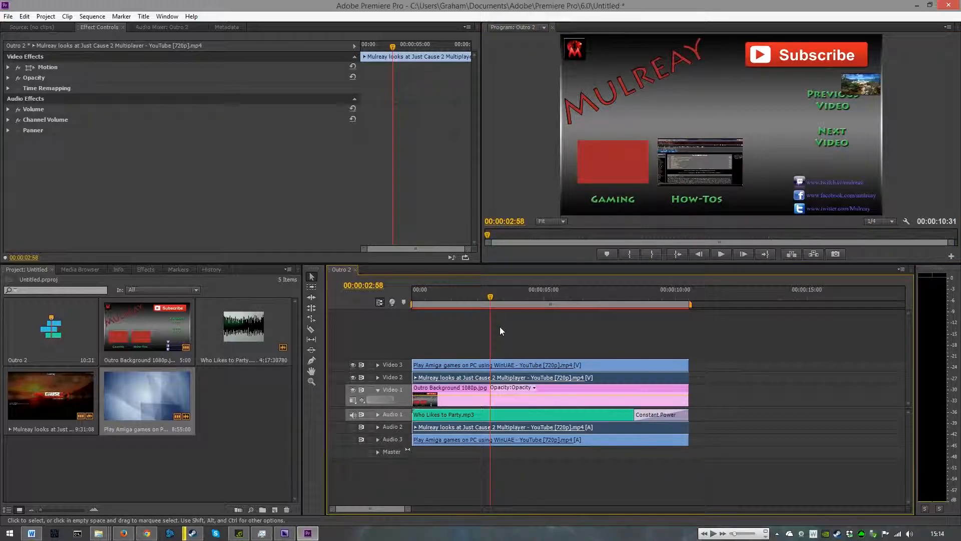
left_click(29, 67)
left_click_drag(881, 72, 646, 133)
mouse_move(618, 171)
left_mouse_down()
mouse_move(626, 160)
mouse_move(657, 184)
mouse_move(634, 164)
left_mouse_up()
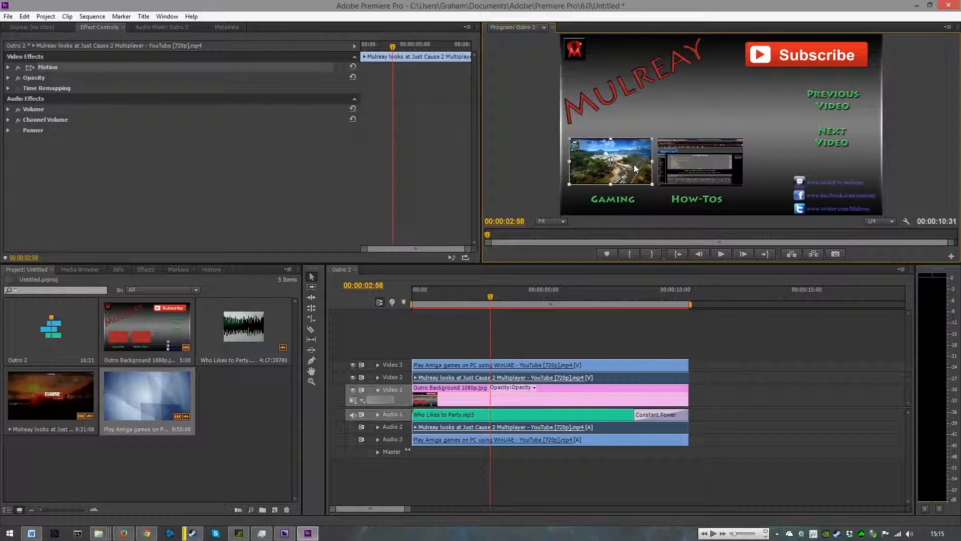
Step: Play part of the Outro 2 sequence to check both positioned video clips, and stop playback
left_click(477, 388)
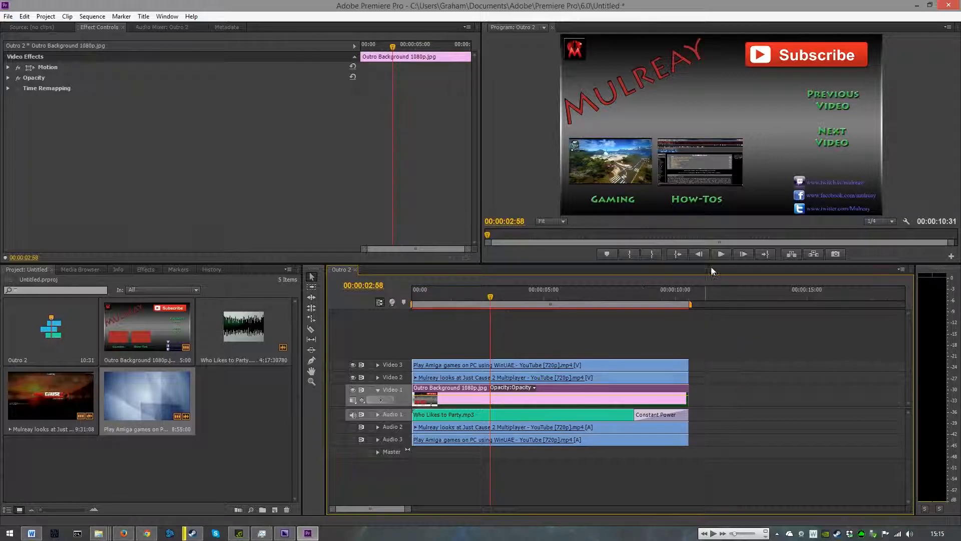
left_click(727, 257)
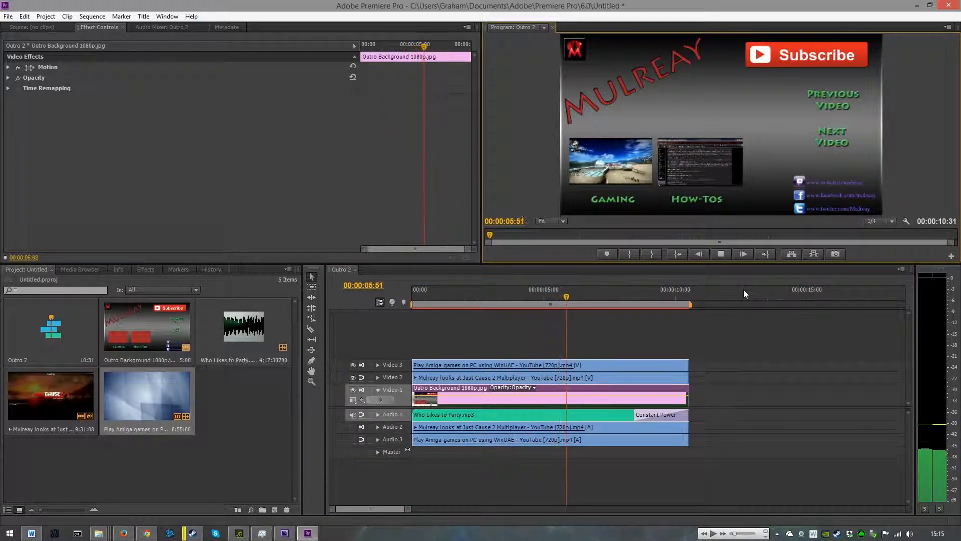
left_click(722, 254)
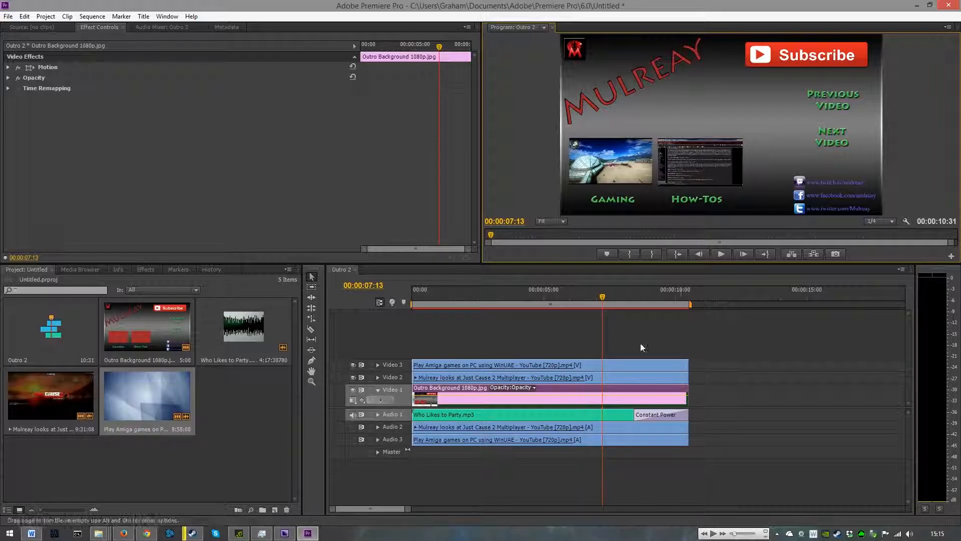
Step: Queue the Outro 2 sequence for H.264 export with the My YouTube 1080p 60fps preset, and switch to Adobe Media Encoder
left_click(8, 16)
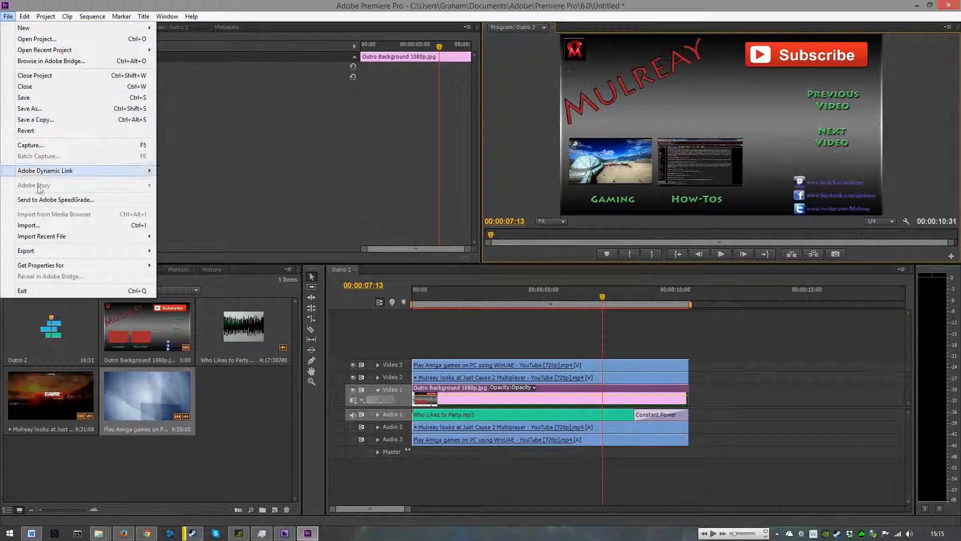
mouse_move(145, 251)
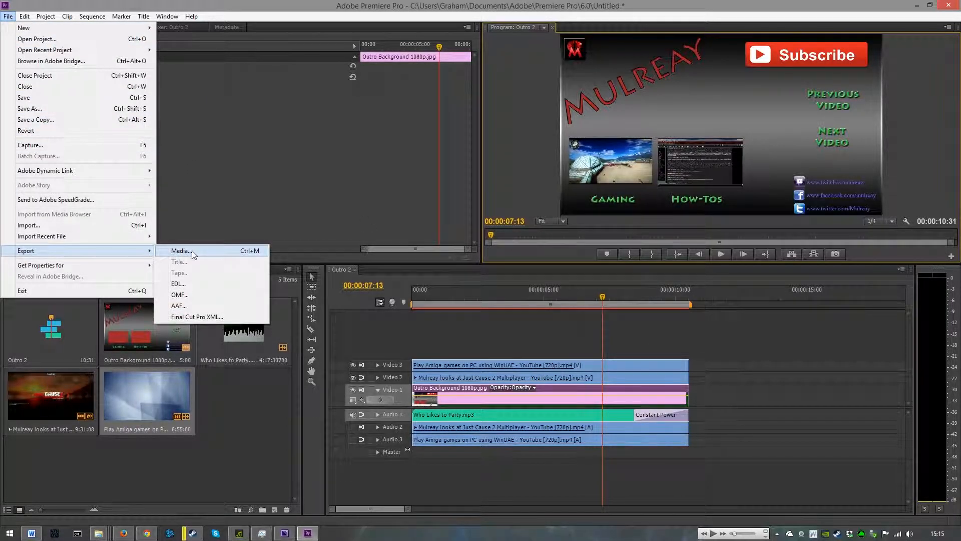
left_click(191, 250)
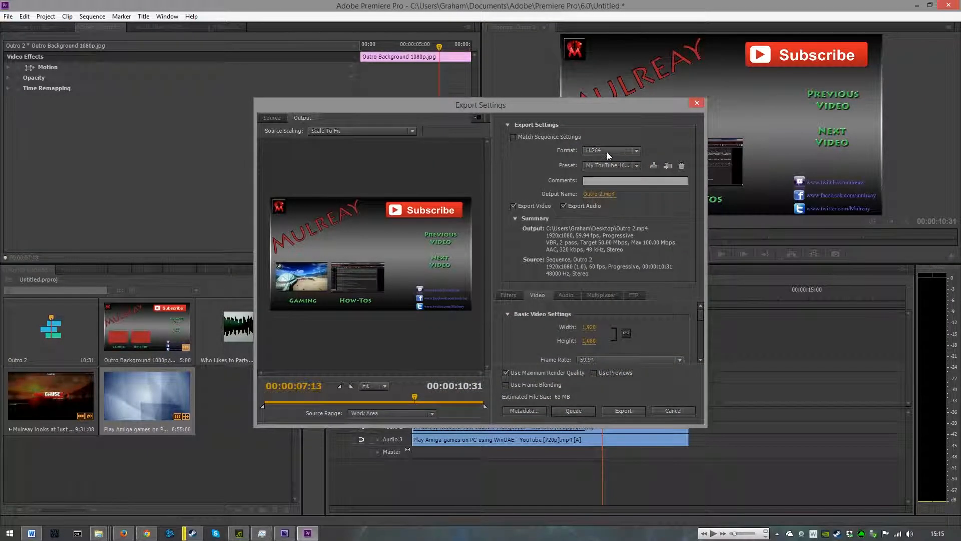
left_click(566, 412)
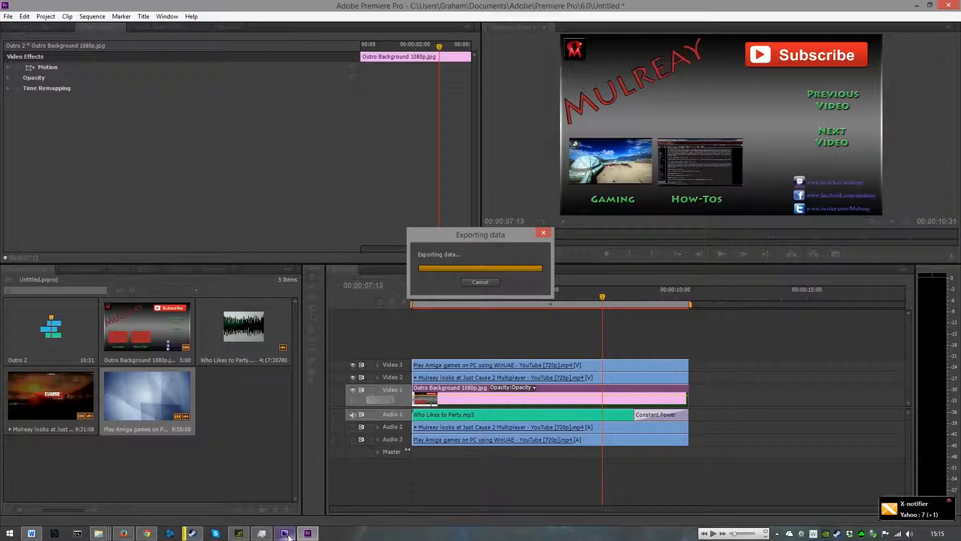
left_click(285, 532)
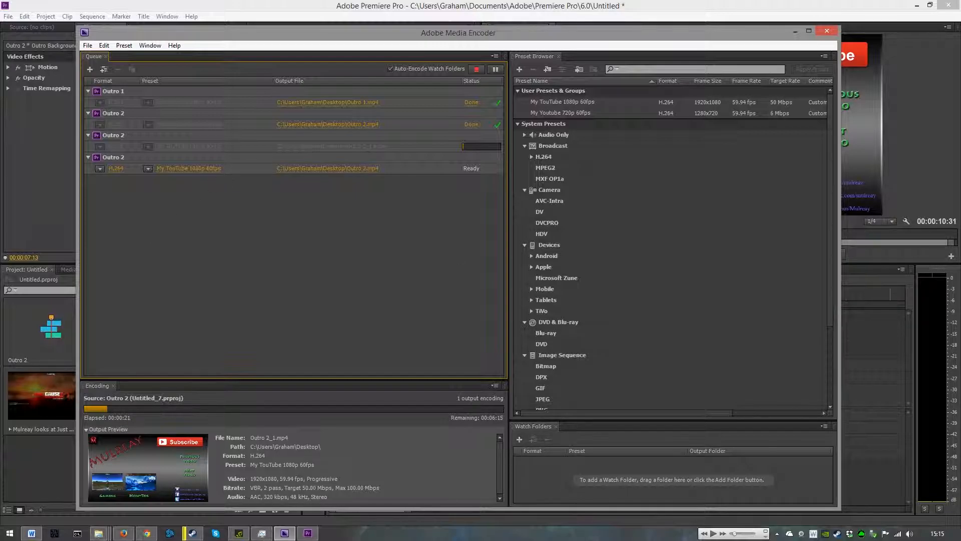
Step: Bring the Video links Word document into view to look over the paired YouTube links, and move it back off the screen
left_click_drag(960, 113, 501, 90)
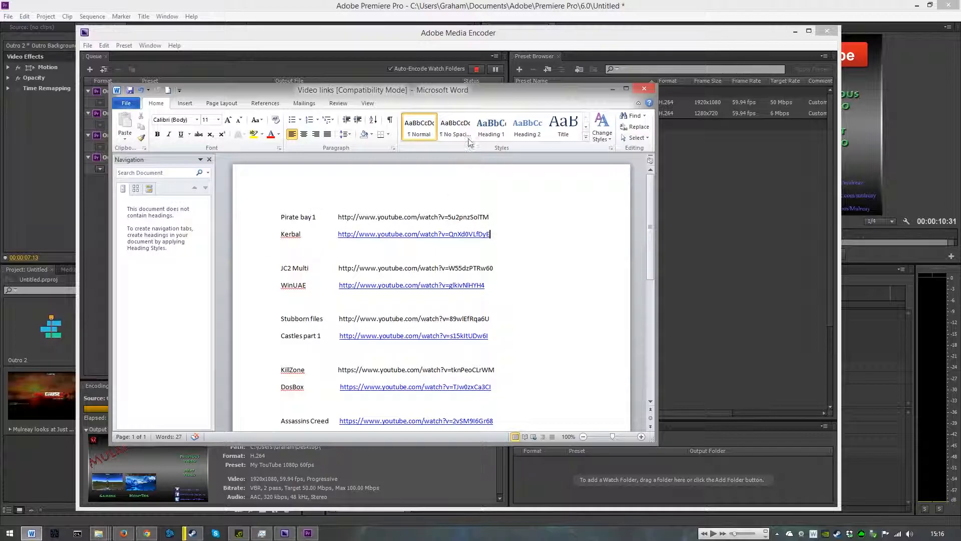
left_click_drag(440, 94, 960, 120)
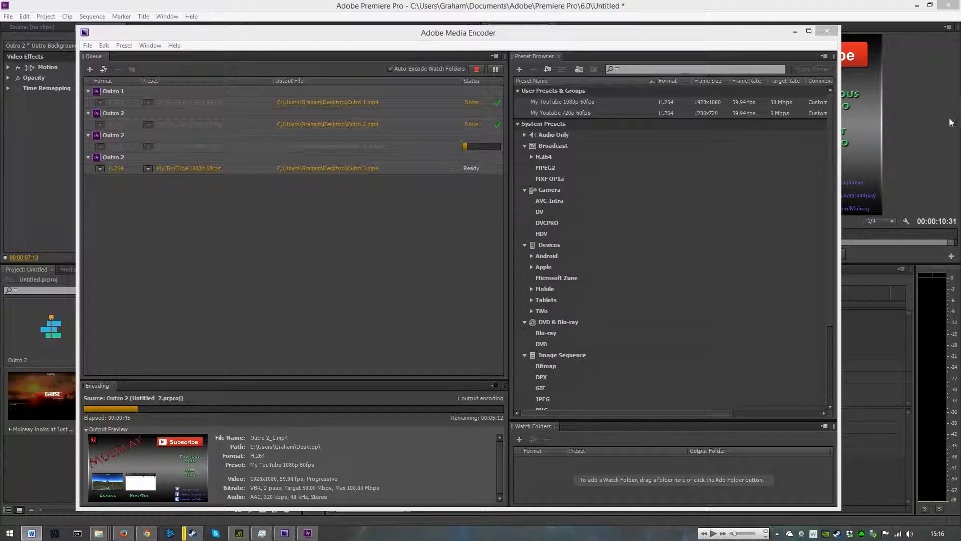
left_click_drag(960, 125, 960, 95)
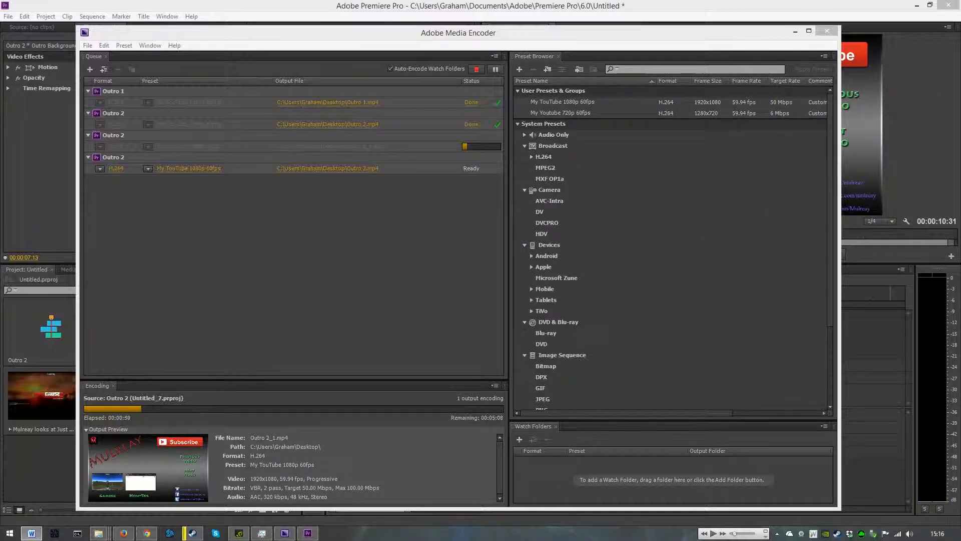